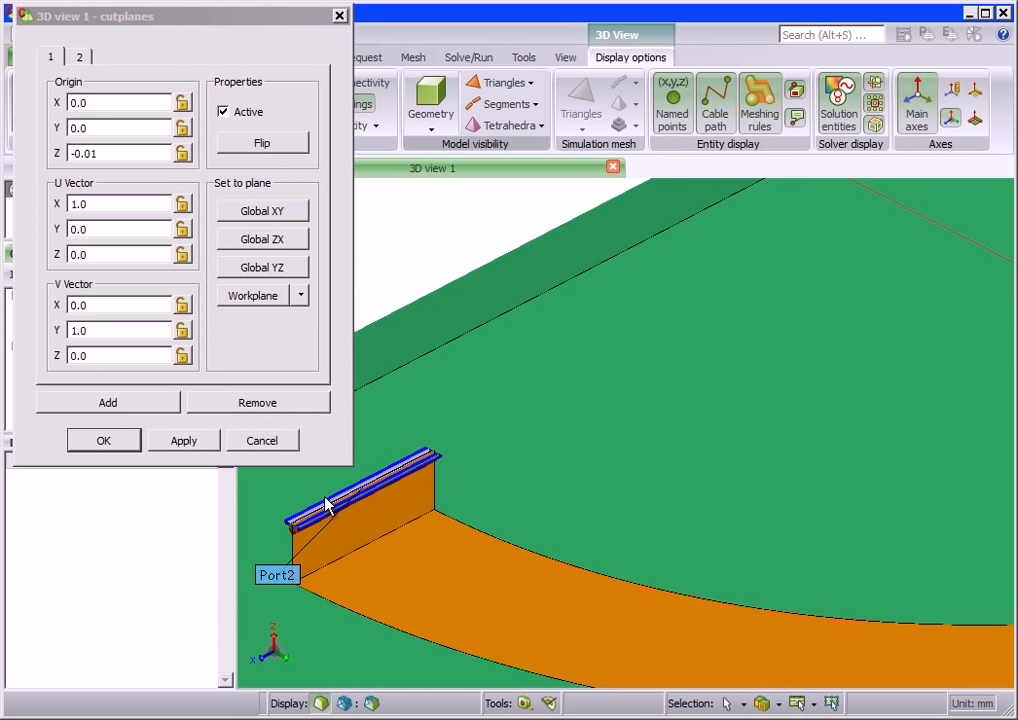
- Move the first cutplane's origin to Z 0.01 and after that to Z 1.57 to examine the coupler's inner layers and ports
scroll(327, 505, down, 4)
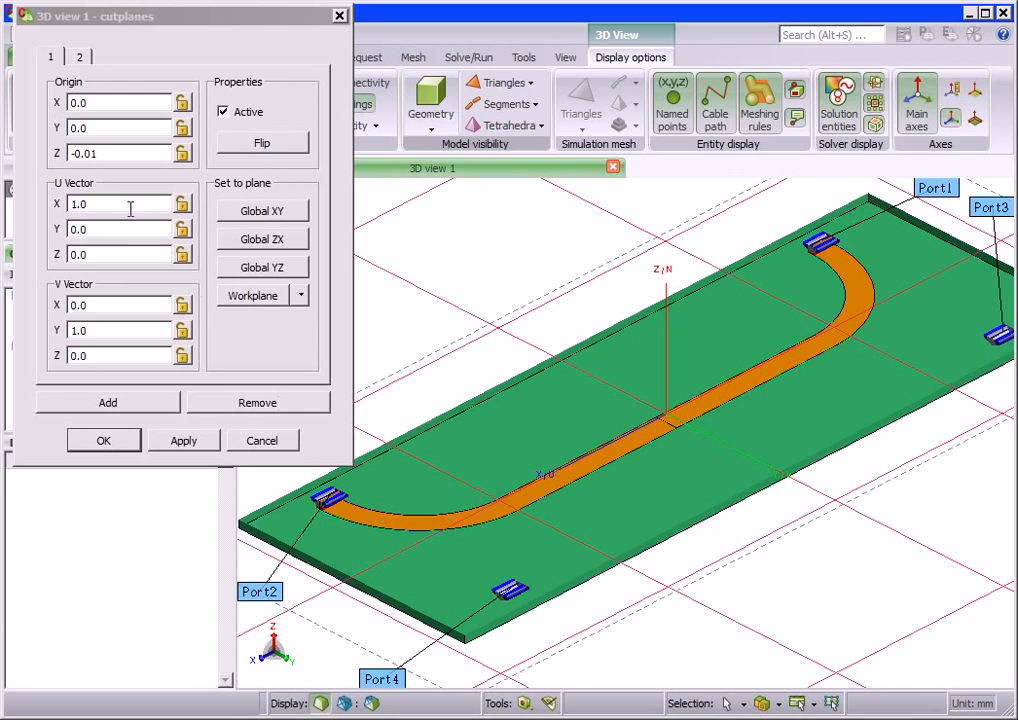
click(76, 154)
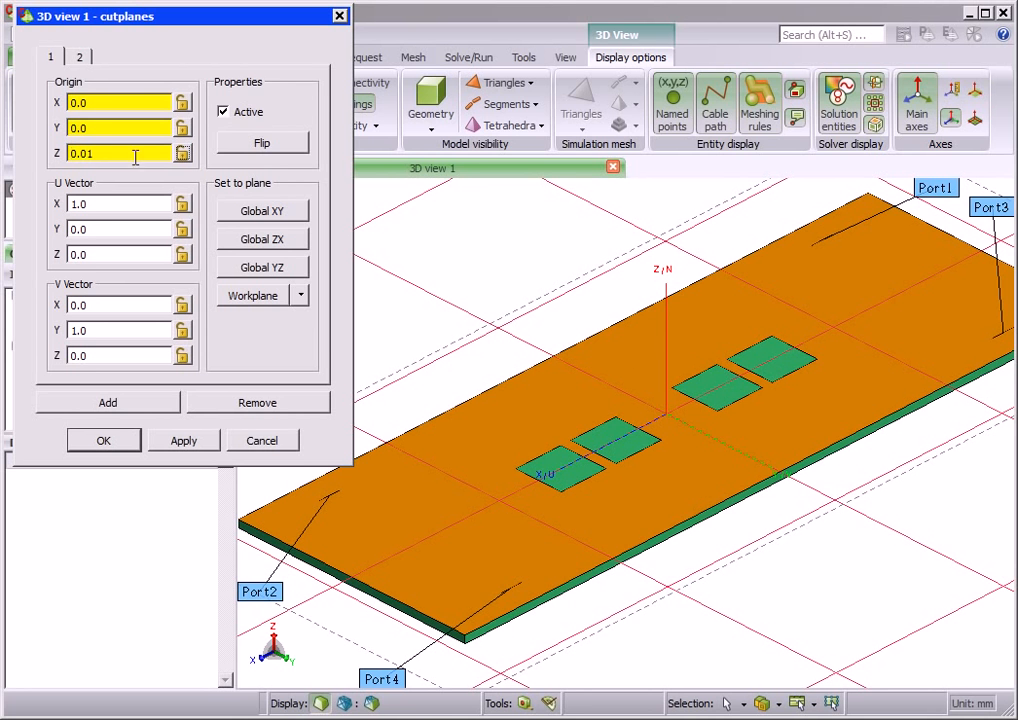
drag(136, 154, 33, 162)
text(1.57)
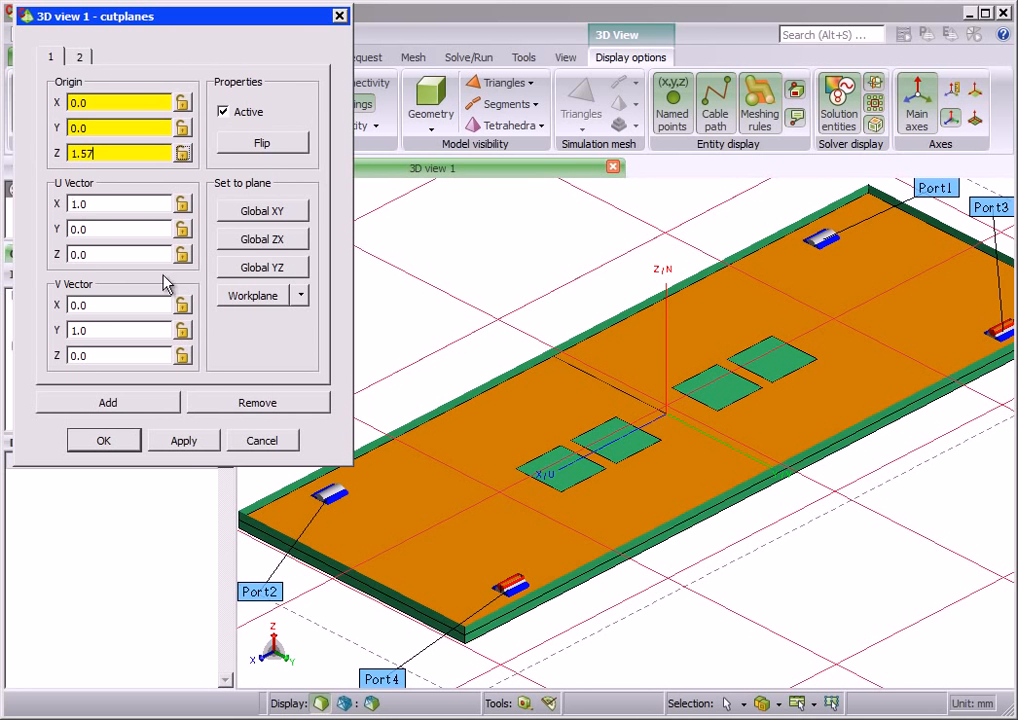
scroll(506, 585, up, 5)
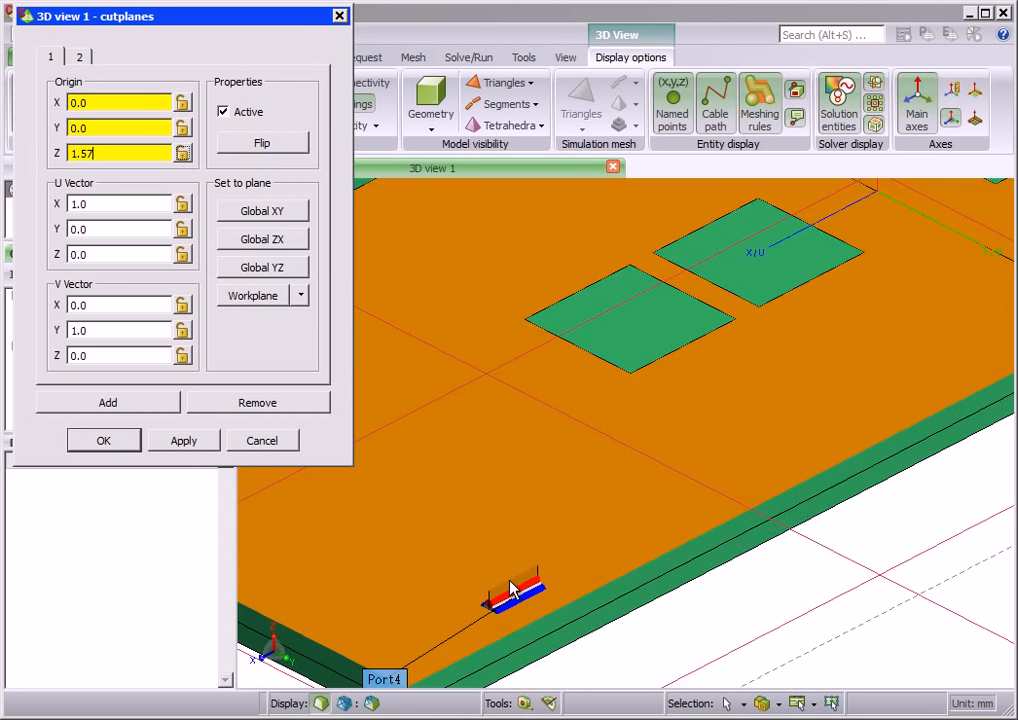
scroll(510, 588, down, 5)
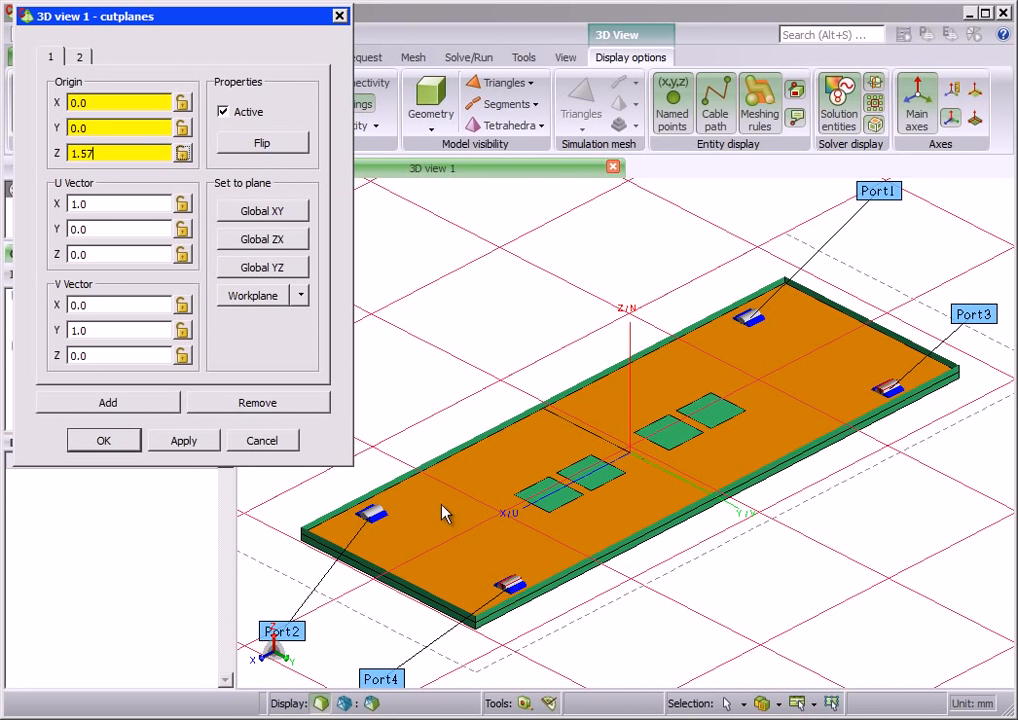
- Deactivate the first cutplane, accept the cutplane settings, and display the simulation mesh instead of the model
click(223, 112)
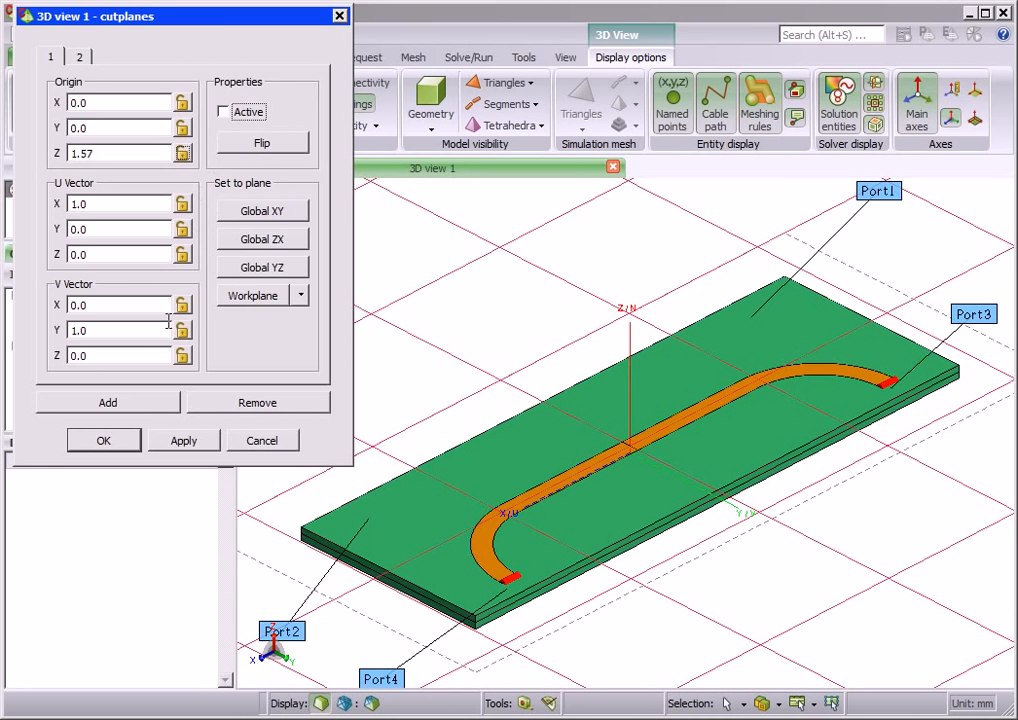
click(121, 438)
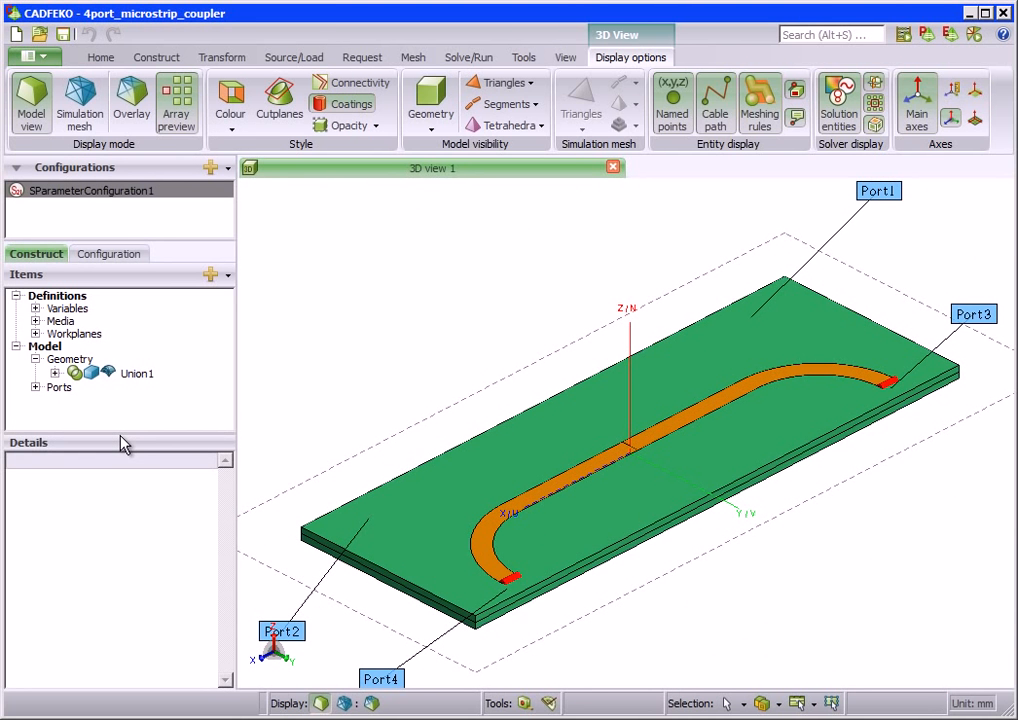
click(80, 112)
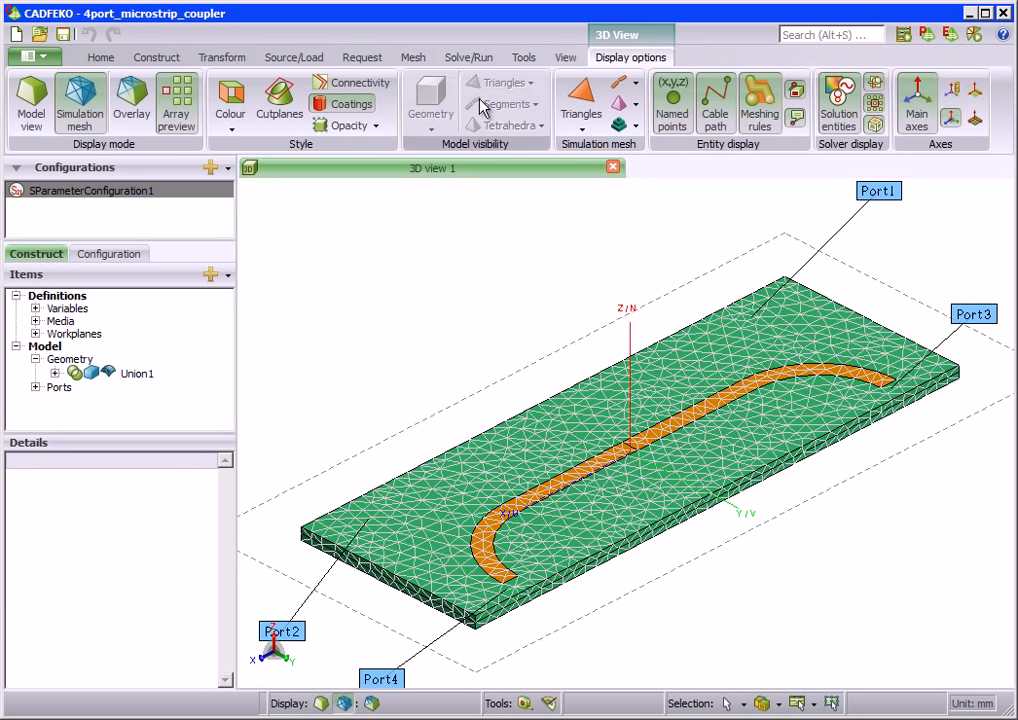
- Activate the finite difference time domain (FDTD) solver in the solver settings and return the display to the model view
click(479, 58)
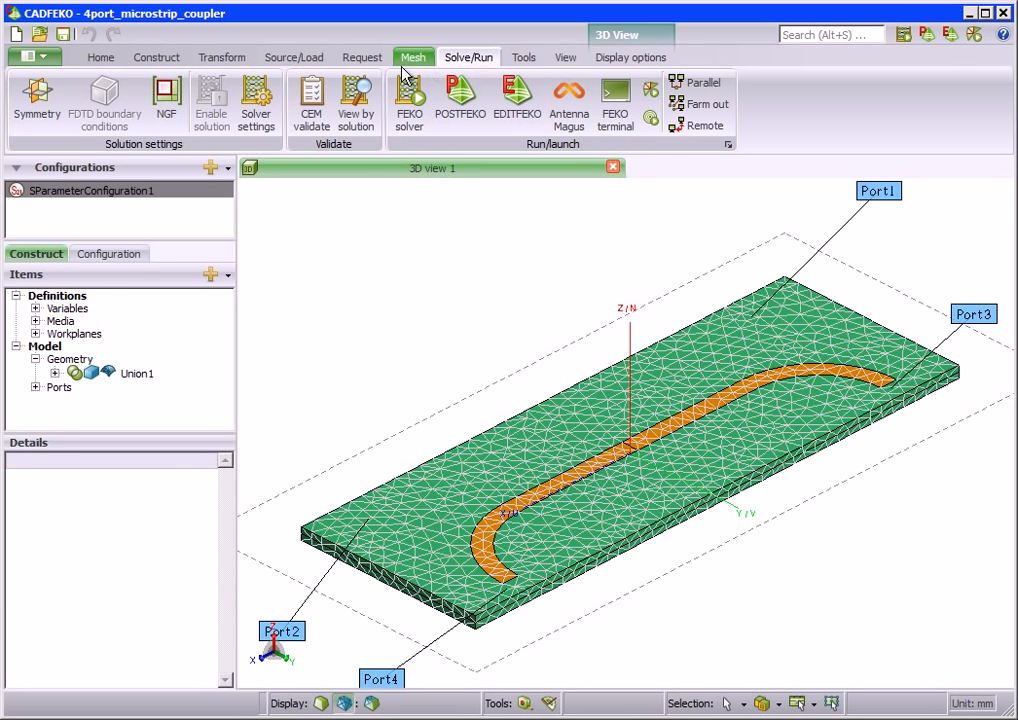
click(256, 105)
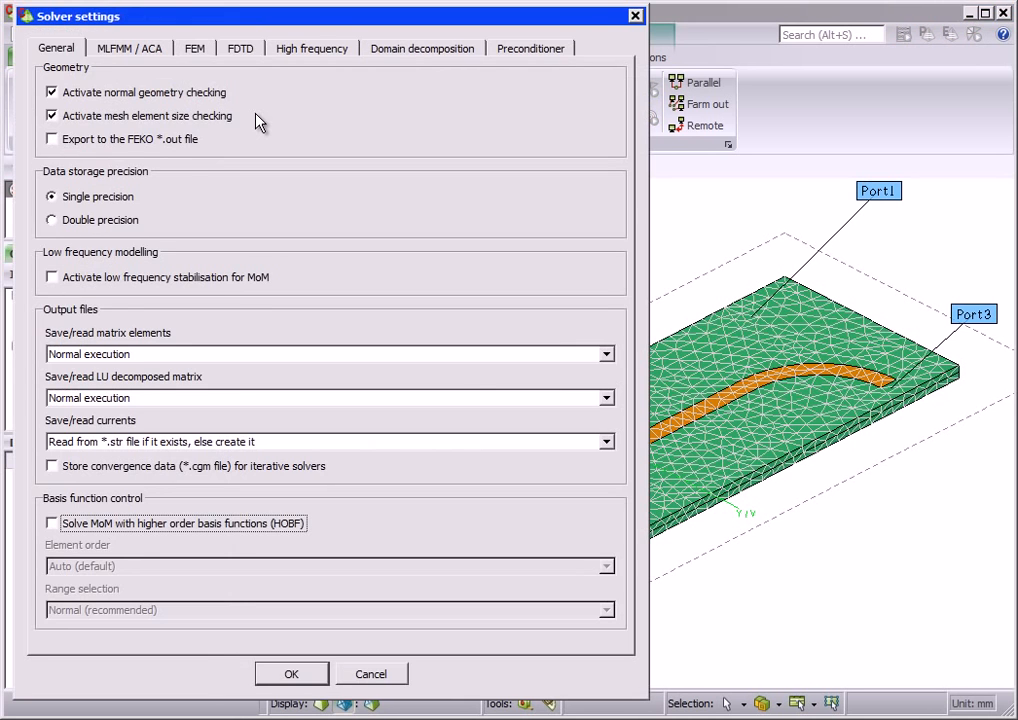
click(251, 53)
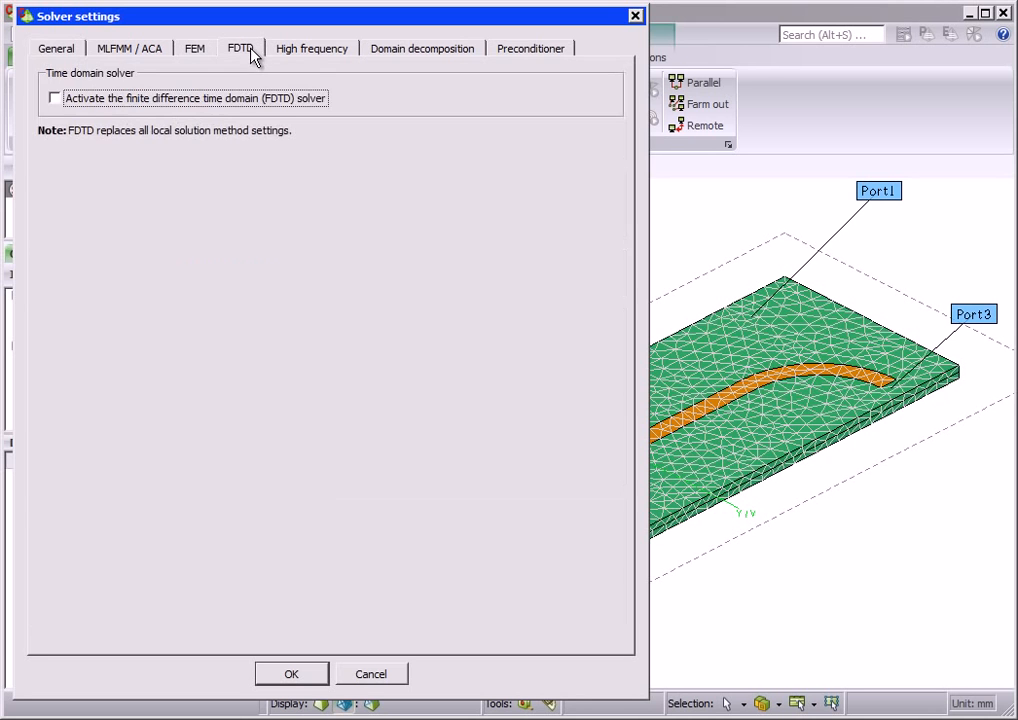
click(130, 100)
click(300, 677)
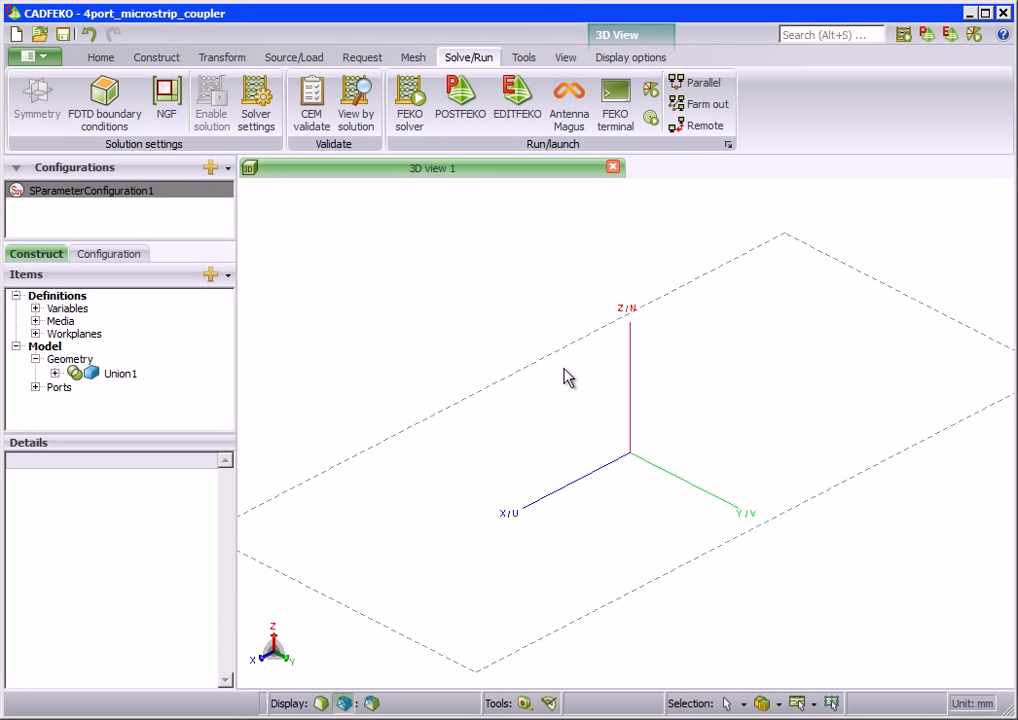
click(612, 59)
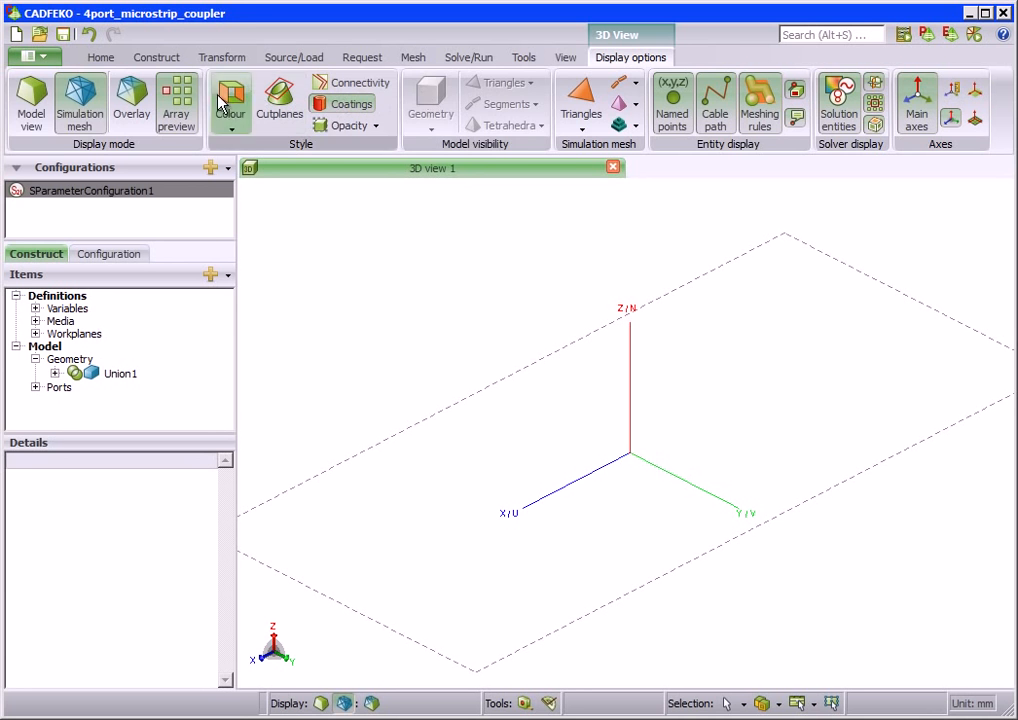
click(40, 111)
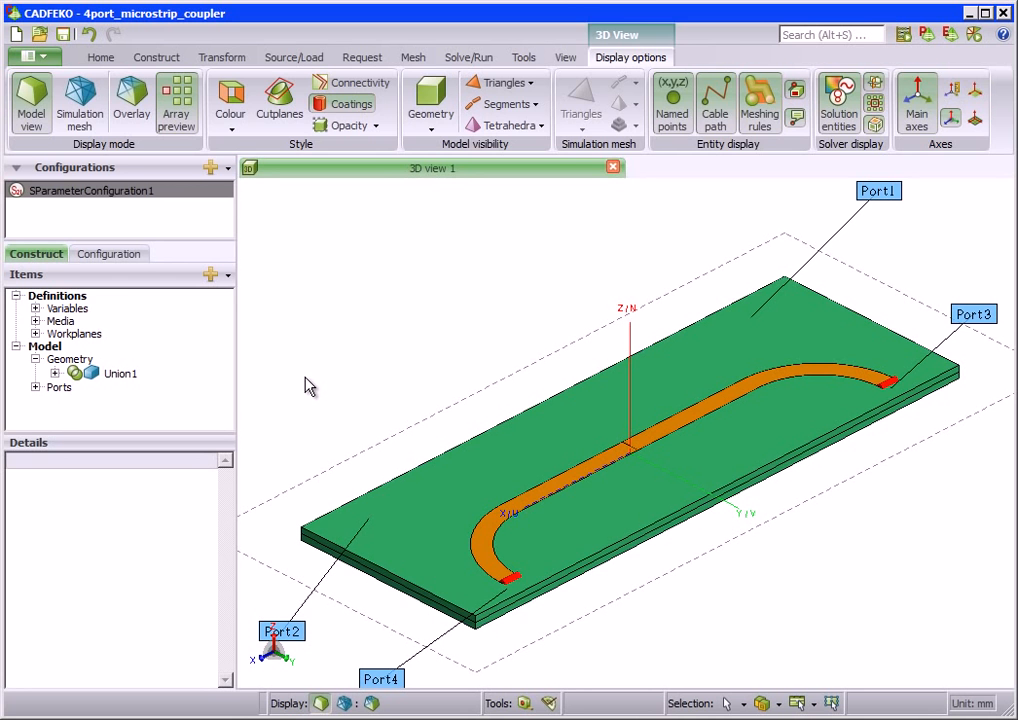
- Examine the mesh creation settings, covering the mesh size choices, the help table on automatic voxel sizes, and the advanced options
click(415, 58)
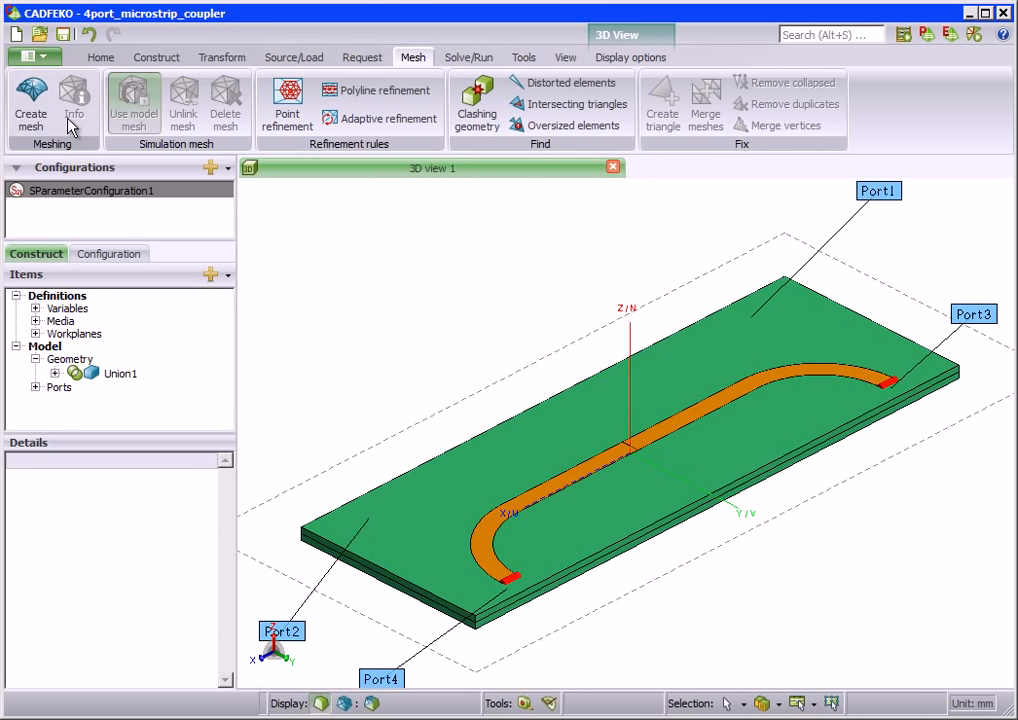
click(32, 116)
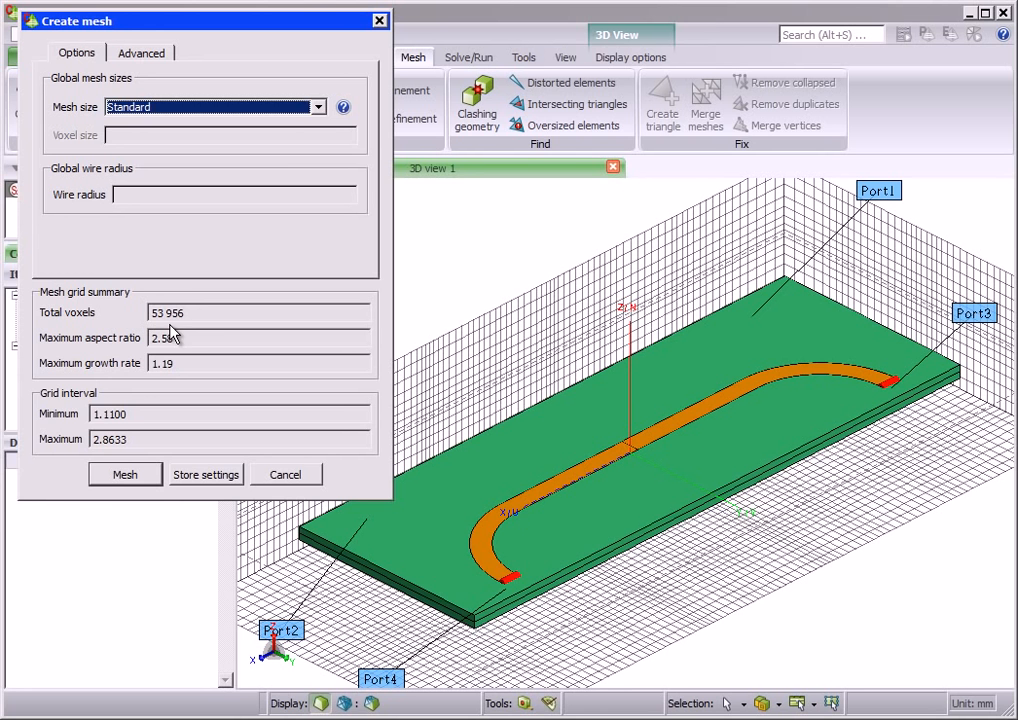
click(318, 107)
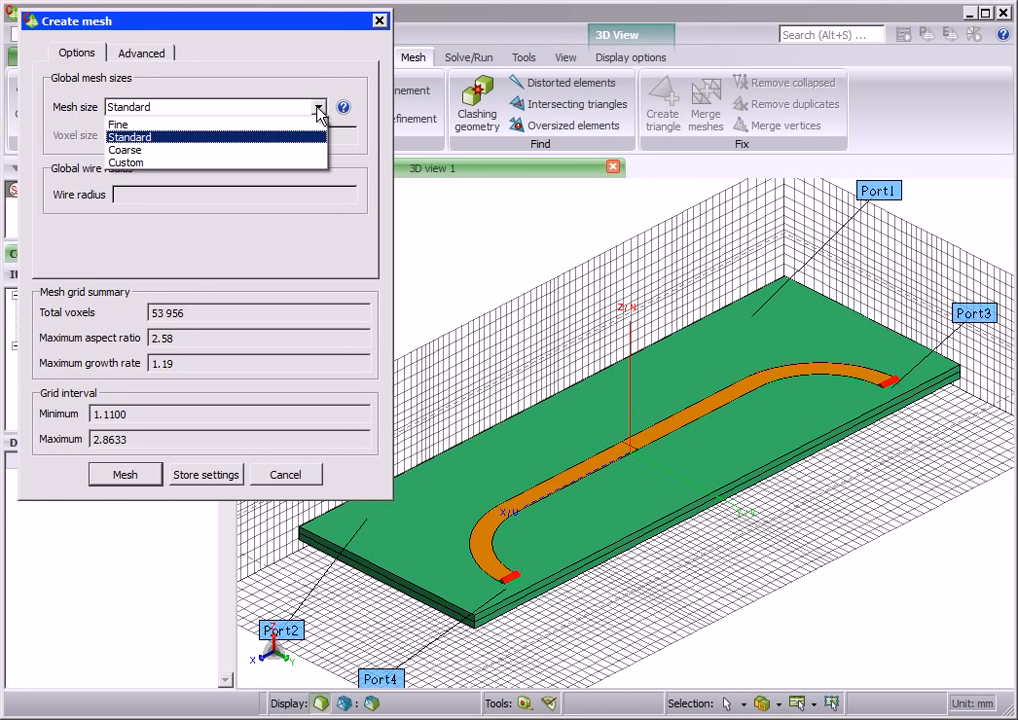
click(318, 107)
click(343, 107)
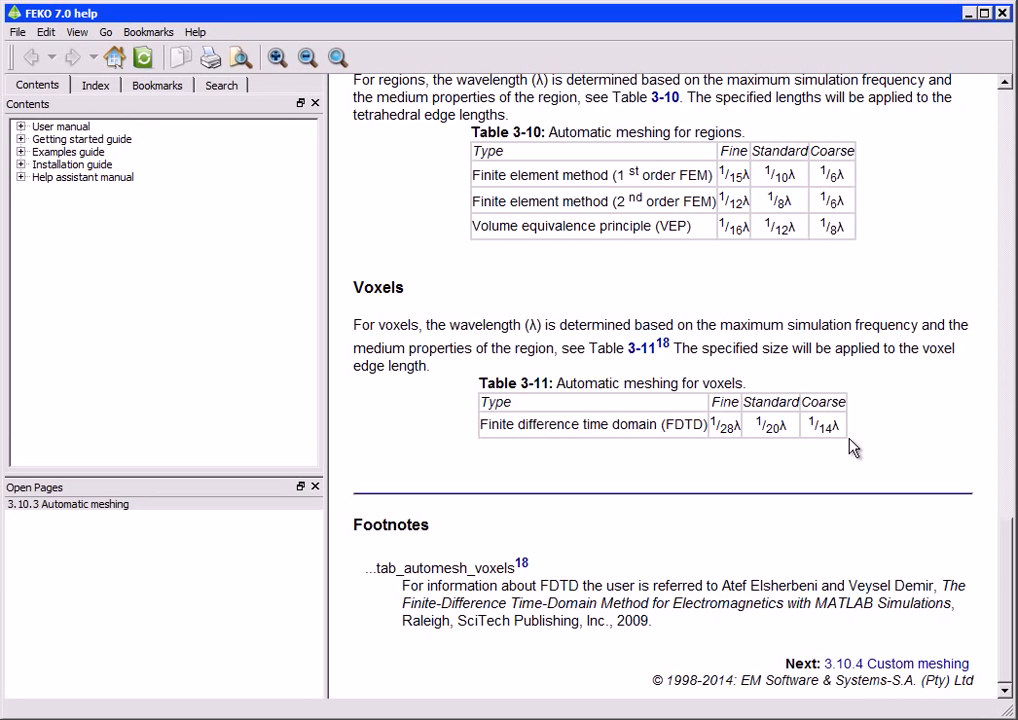
click(1000, 14)
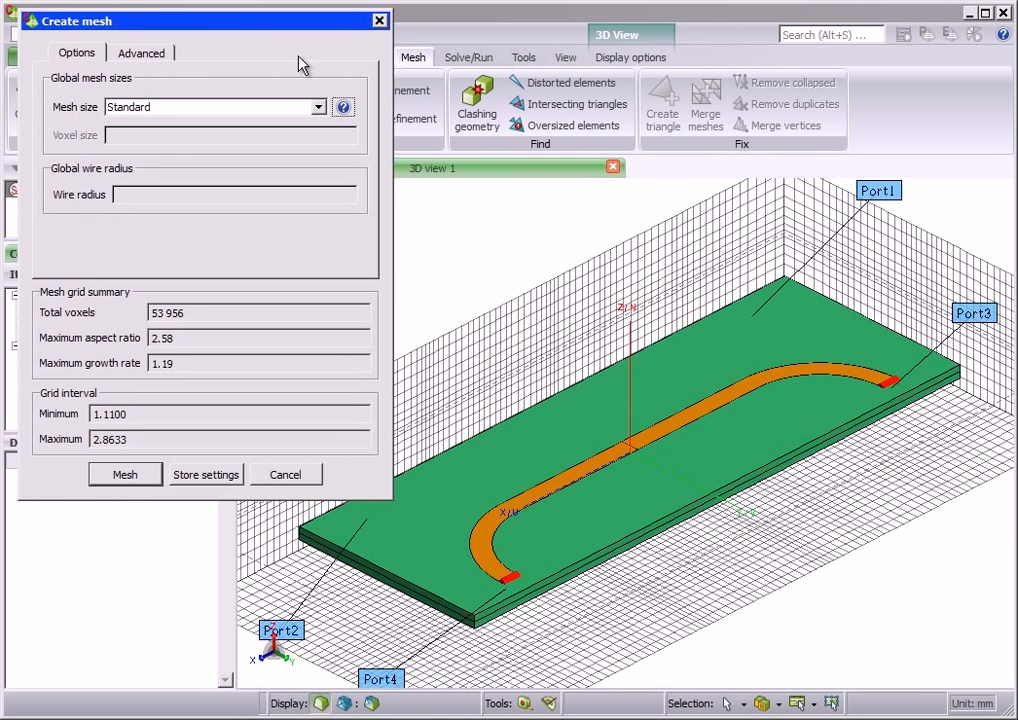
click(145, 54)
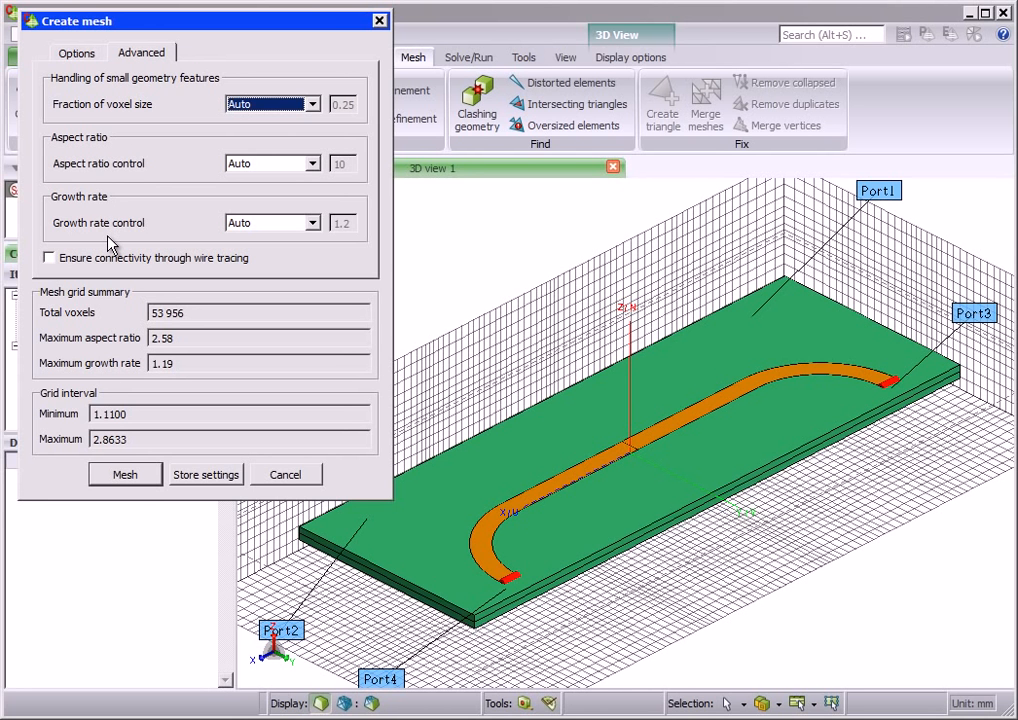
click(88, 56)
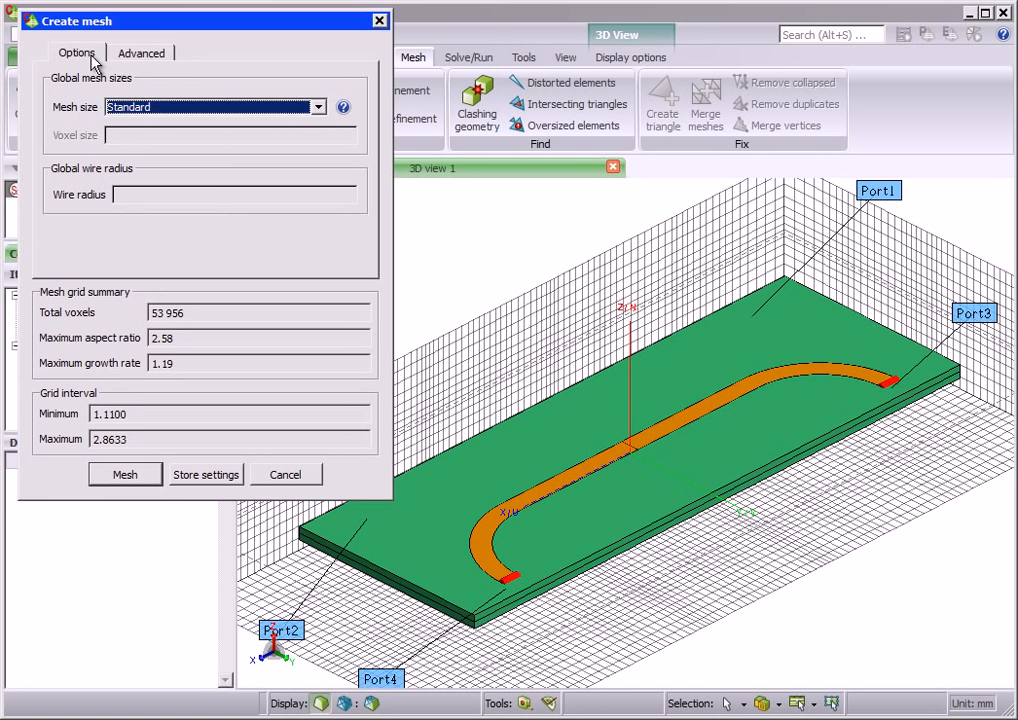
- Create the voxel mesh with the Standard mesh size and display the simulation mesh
click(129, 475)
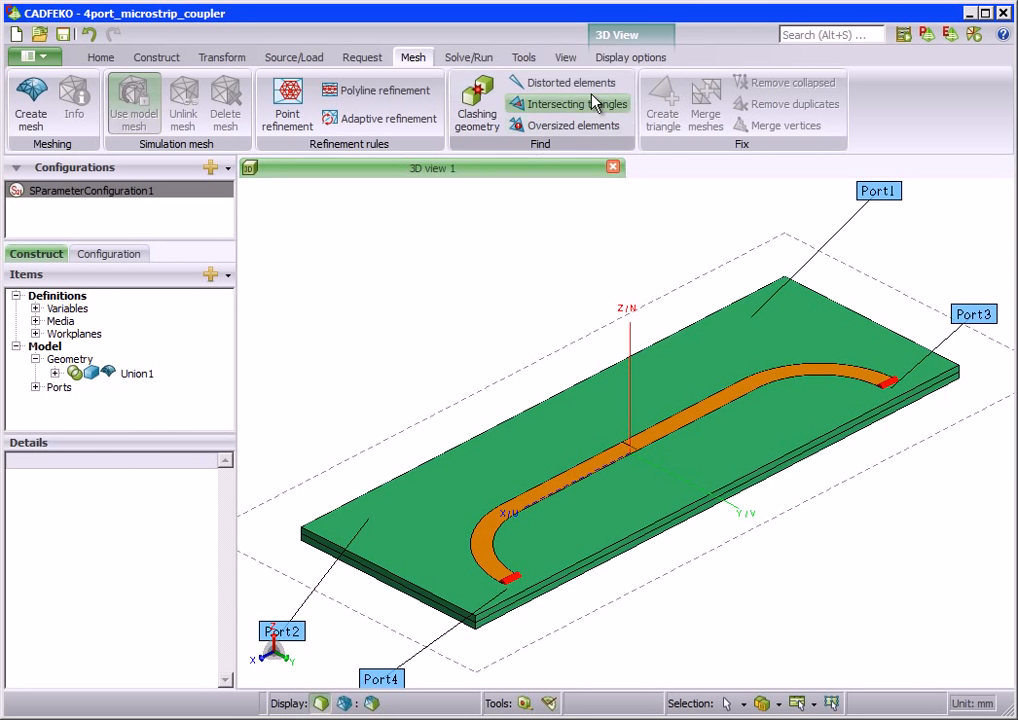
click(620, 58)
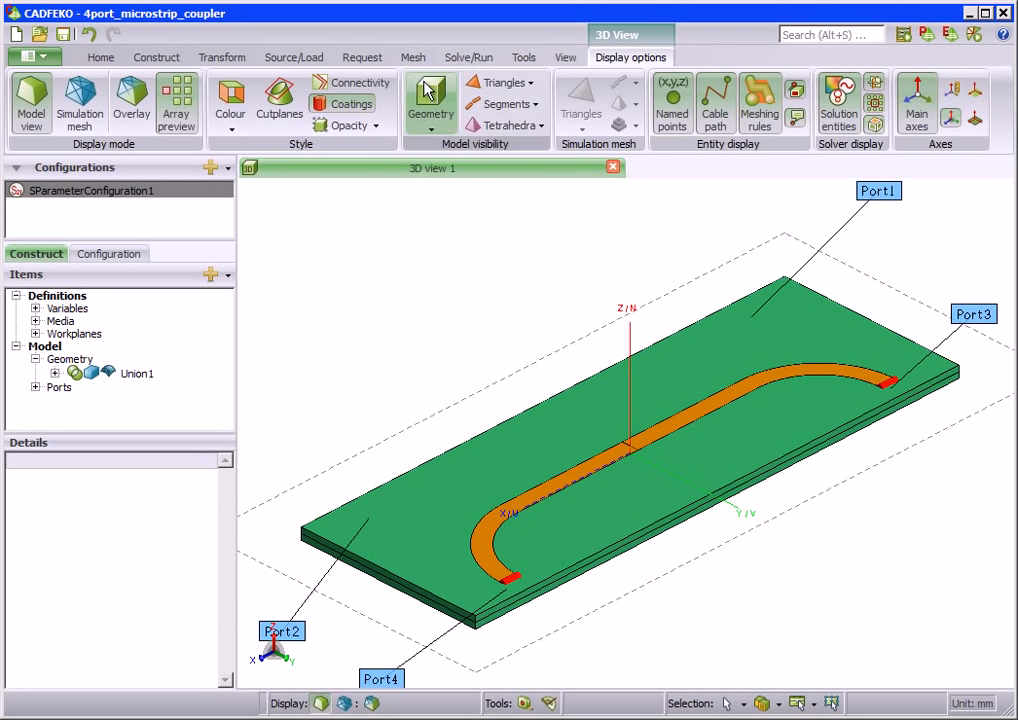
click(89, 104)
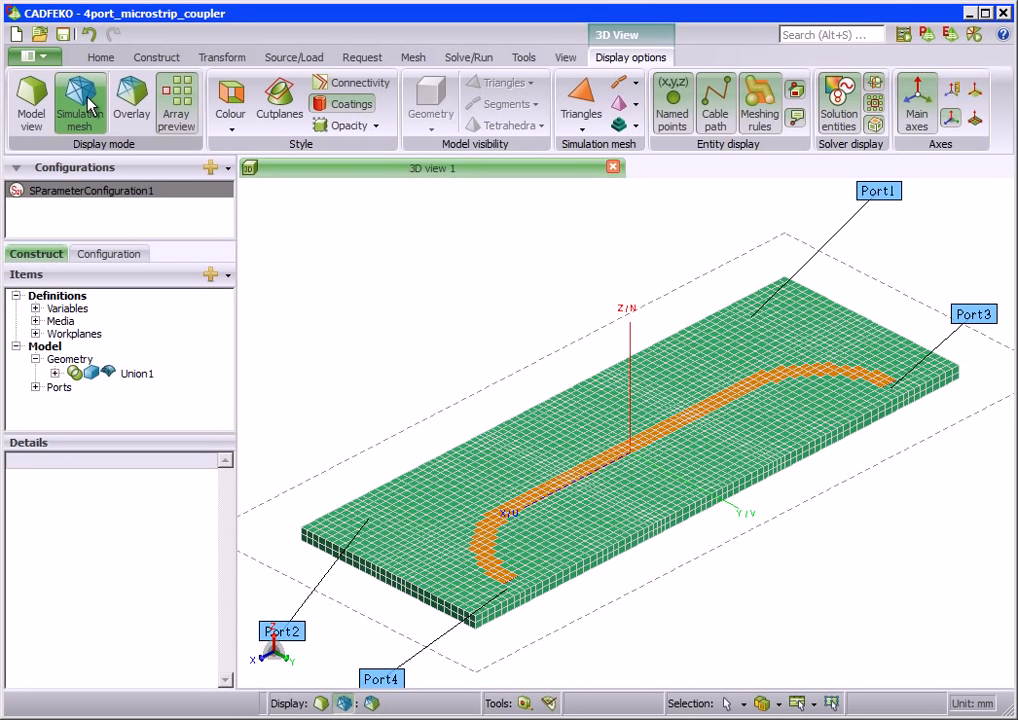
- Examine the FDTD boundary condition settings for the Top (+Z) face, including the boundary definition choices, and cancel without changes
click(466, 58)
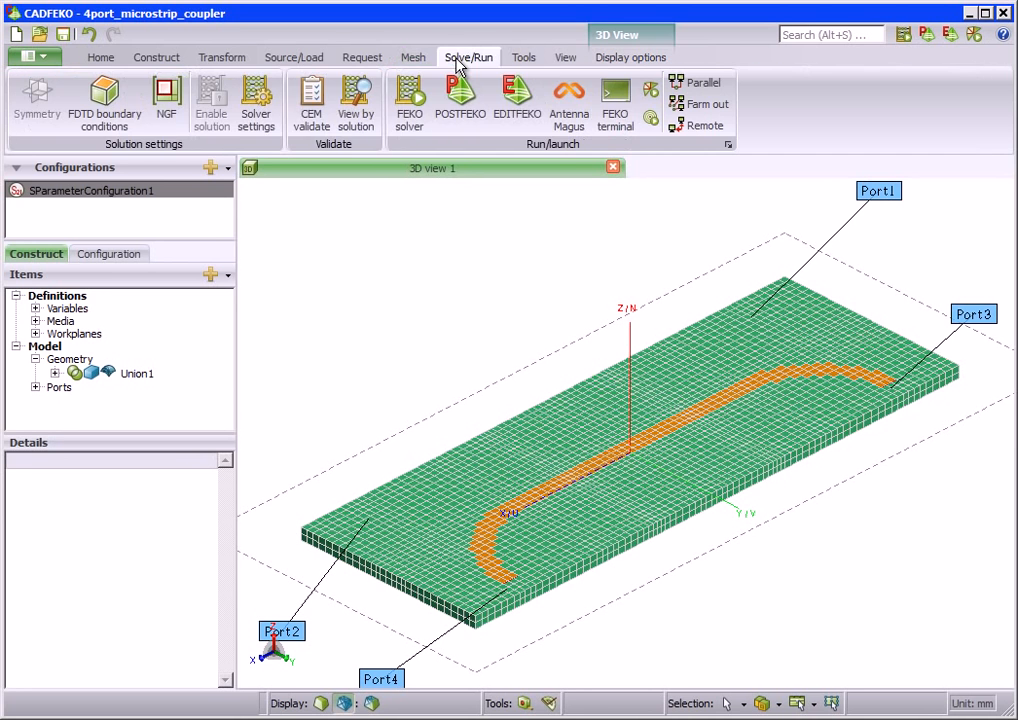
click(118, 104)
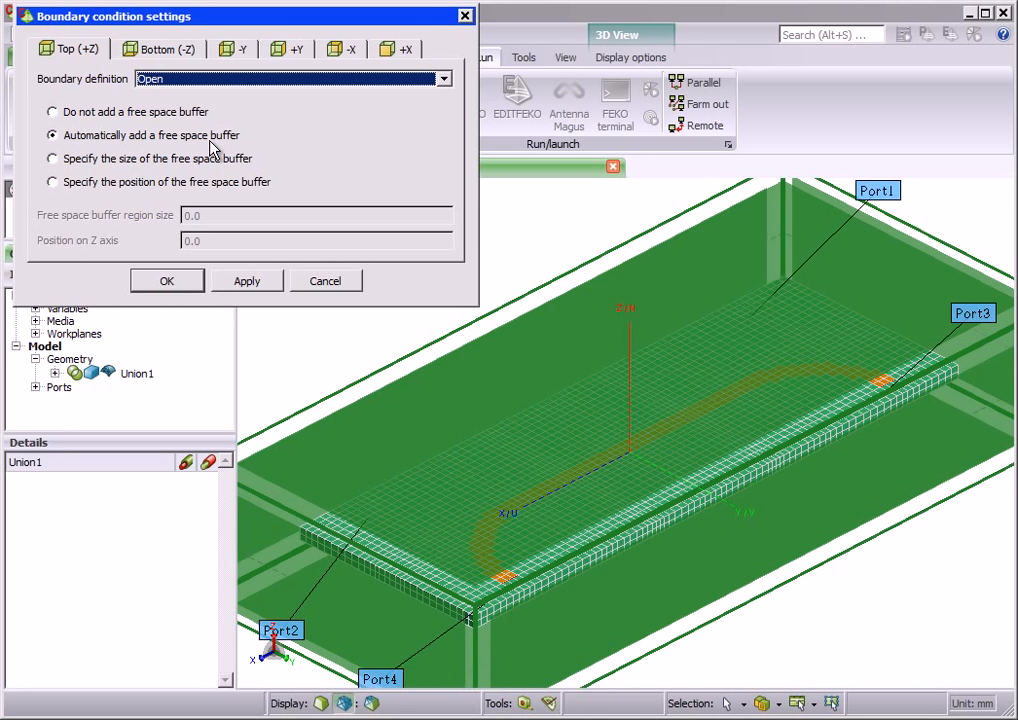
click(204, 80)
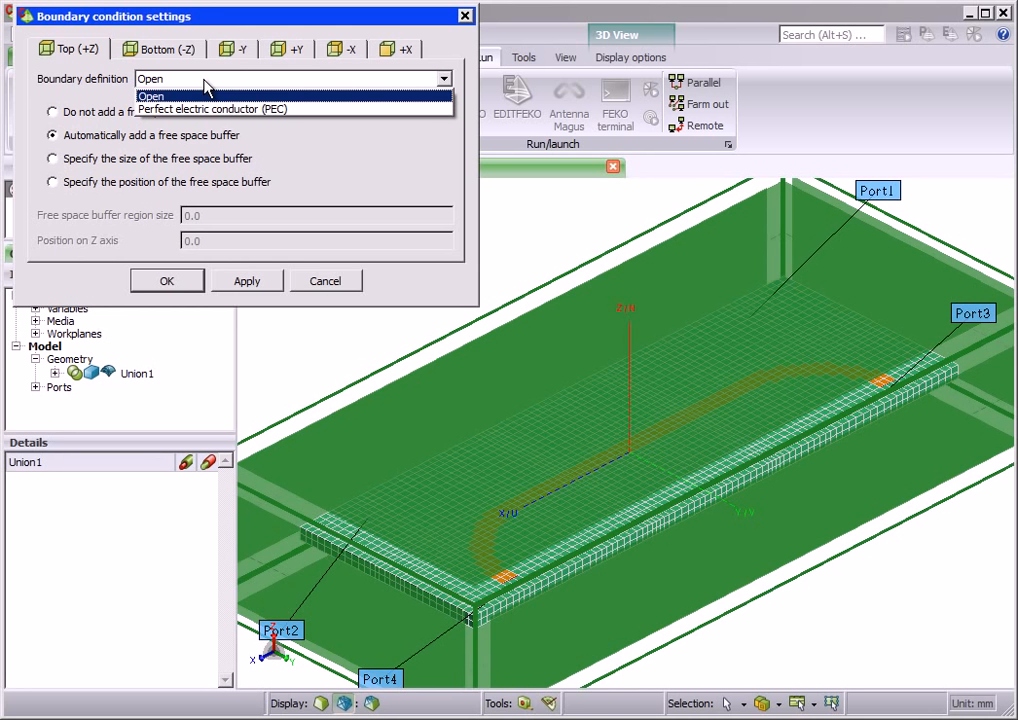
click(205, 85)
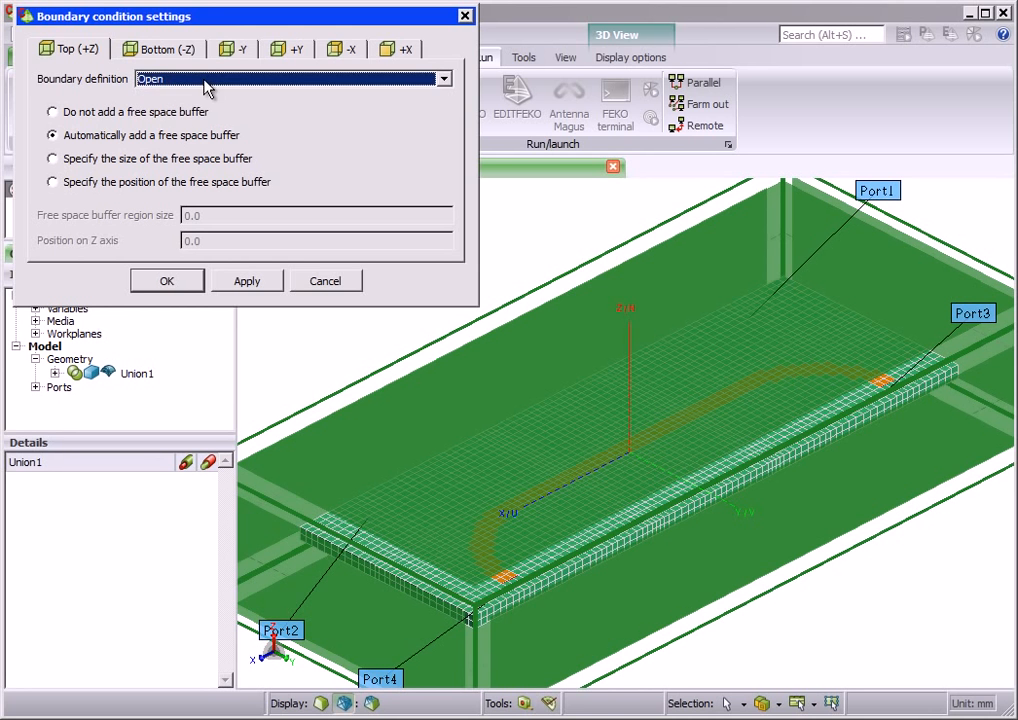
click(338, 281)
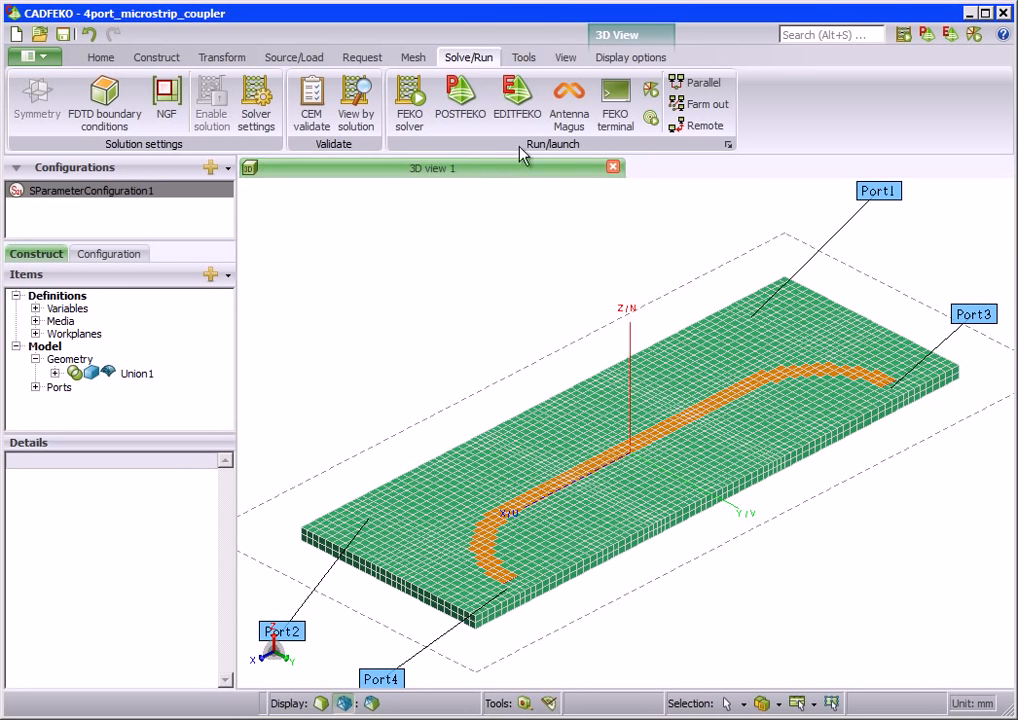
- Activate the second cutplane on the simulation mesh and inspect the cut at Port4 up close
click(640, 58)
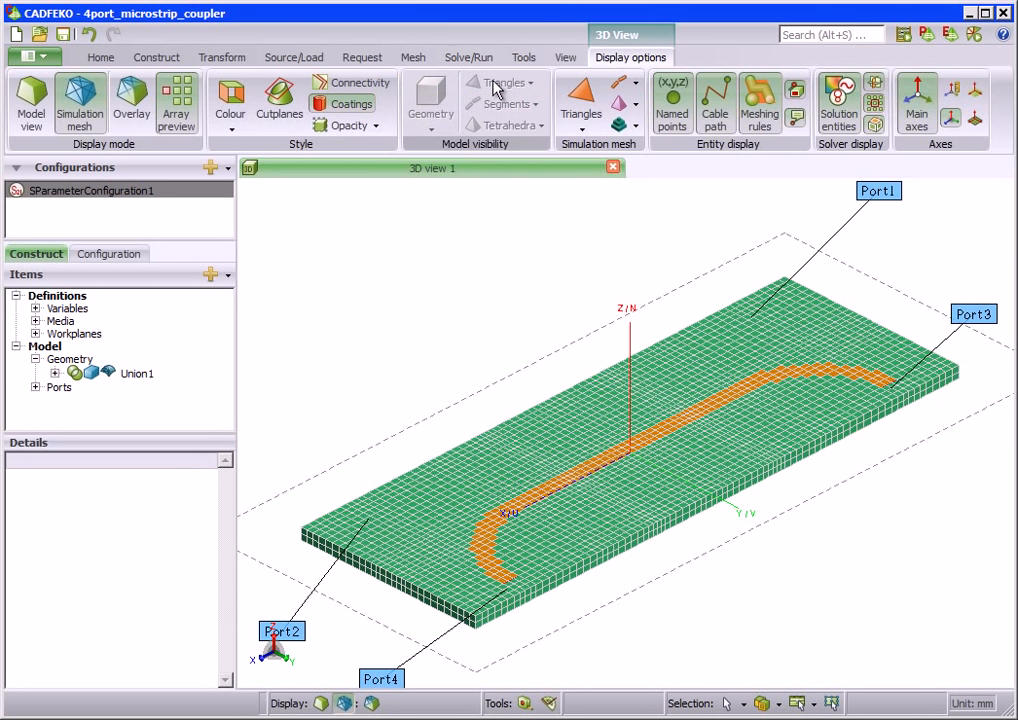
click(279, 108)
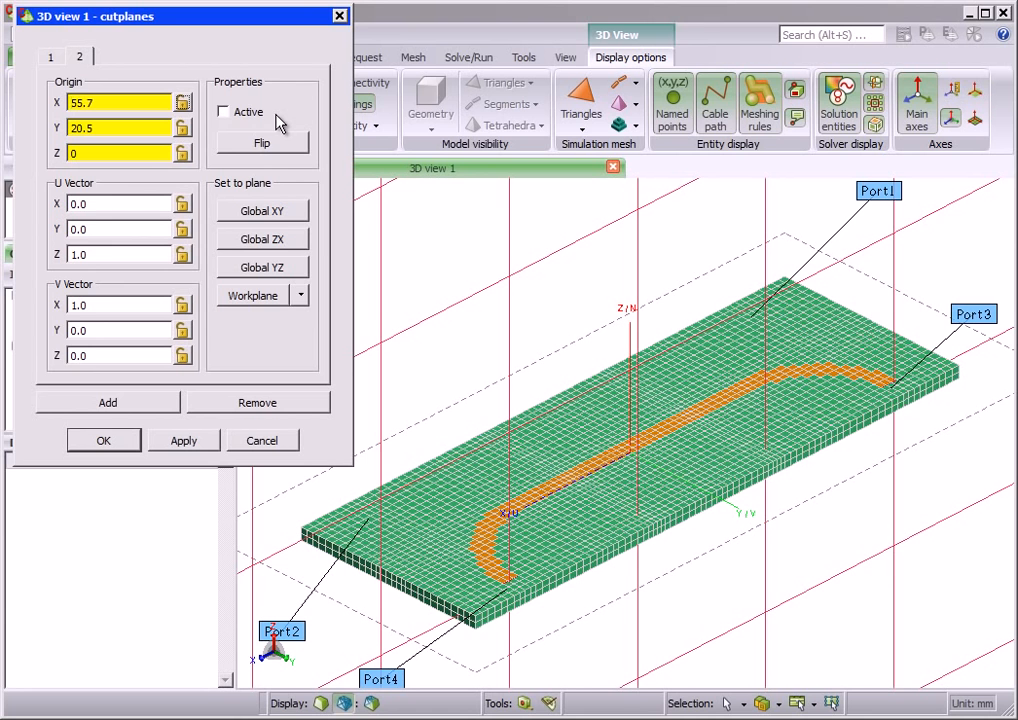
click(245, 114)
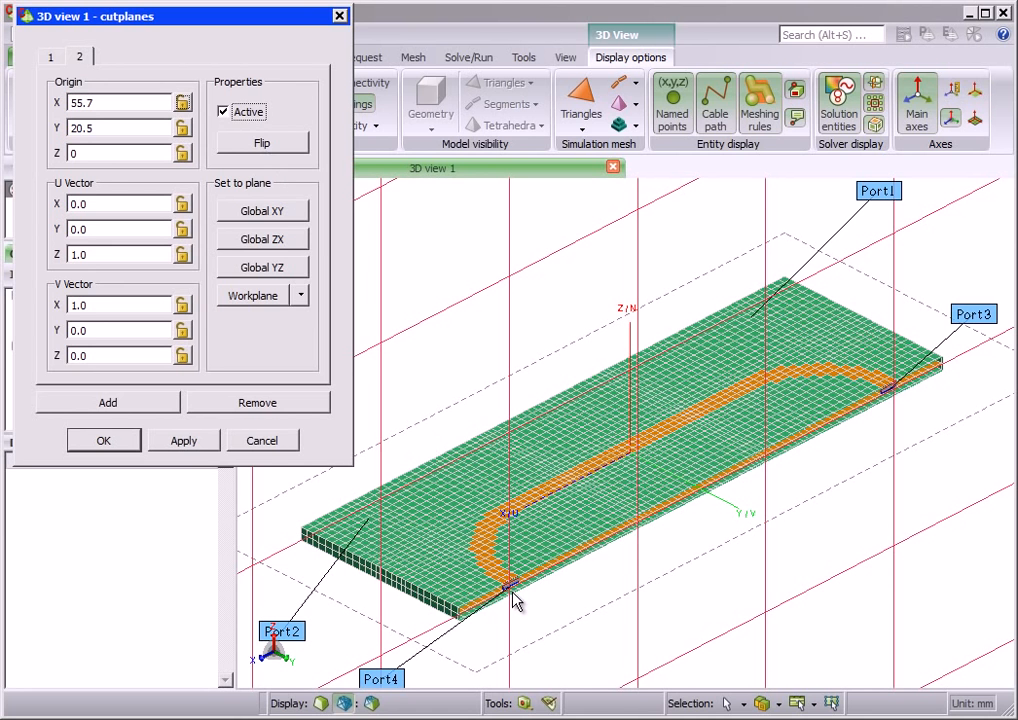
scroll(512, 598, up, 5)
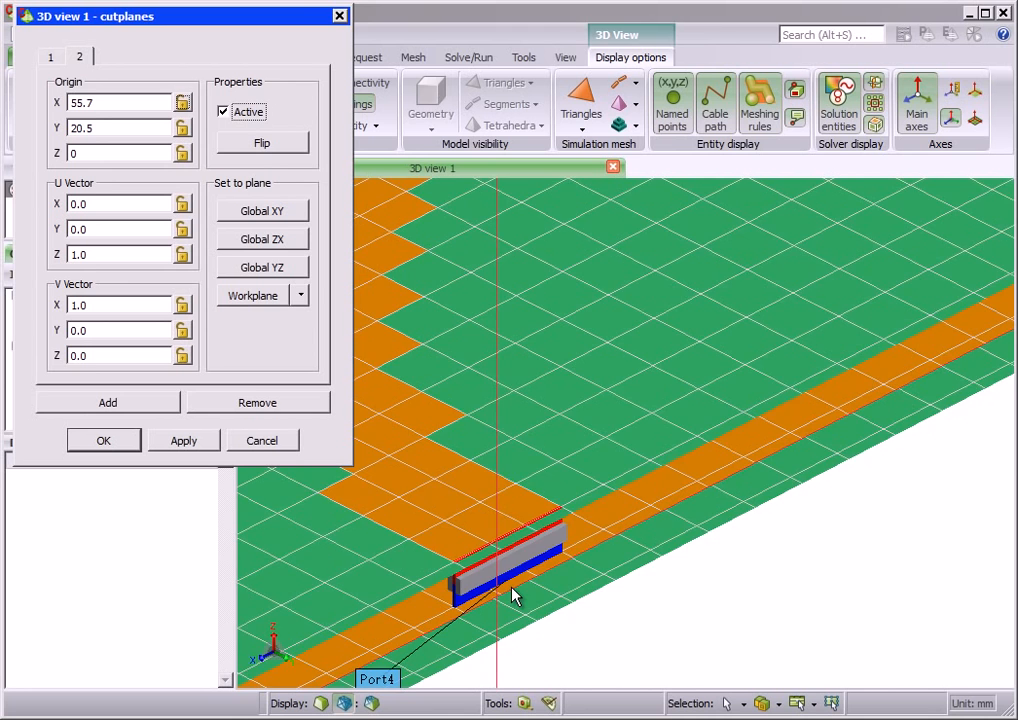
scroll(511, 588, up, 2)
drag(511, 586, 501, 505)
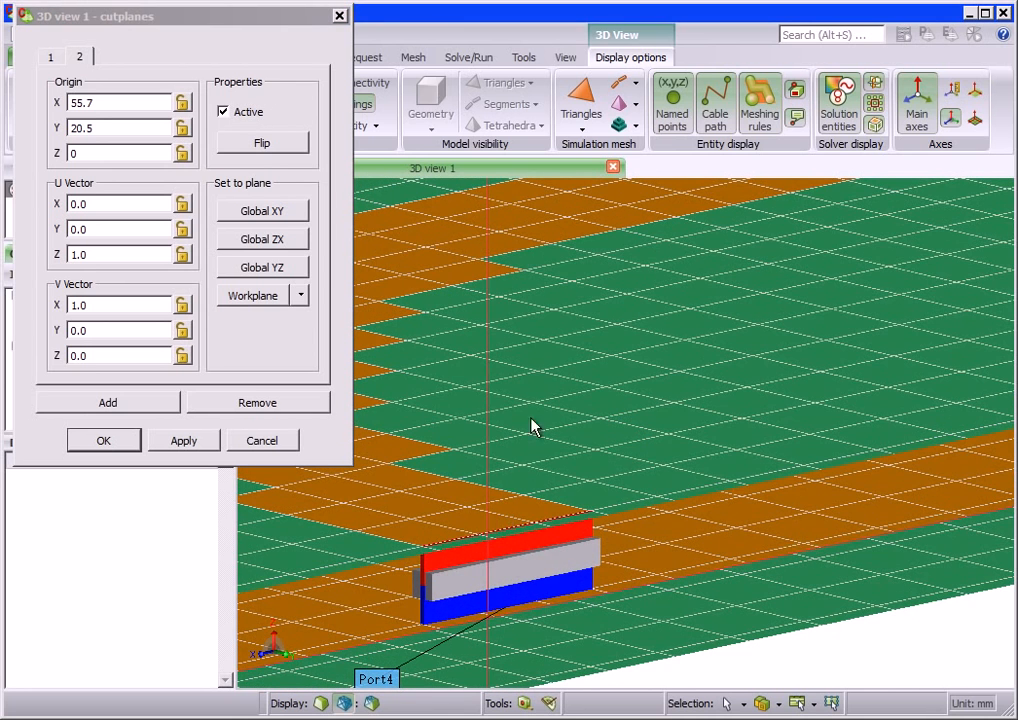
- Show the voxel mesh volume at the Port4 cut for inspection, and hide it again
click(630, 126)
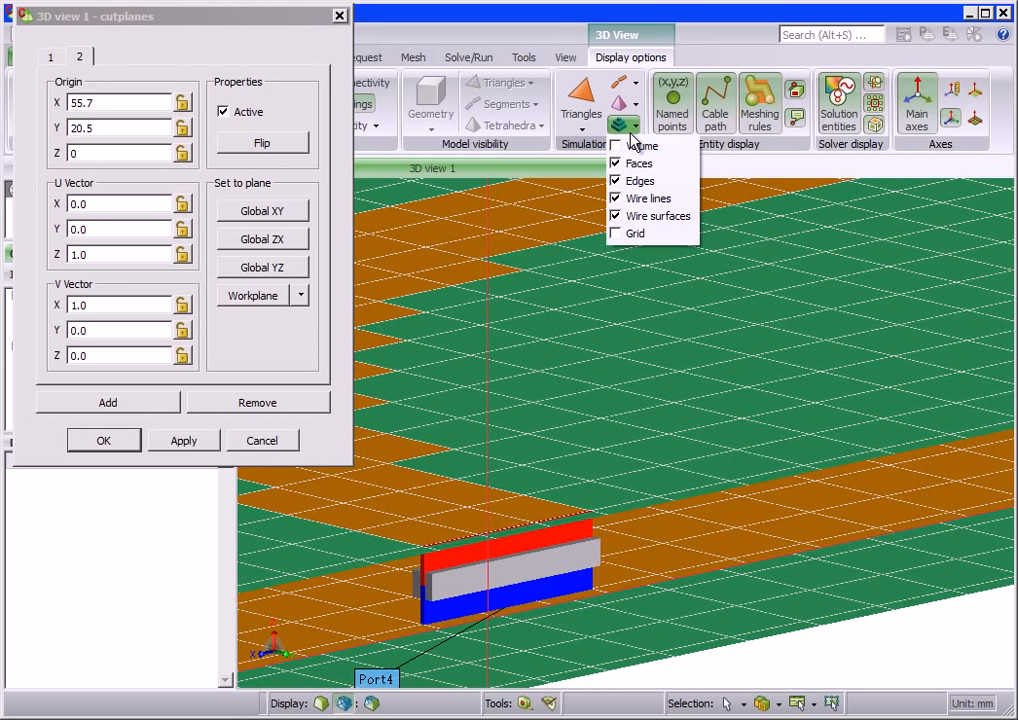
click(636, 147)
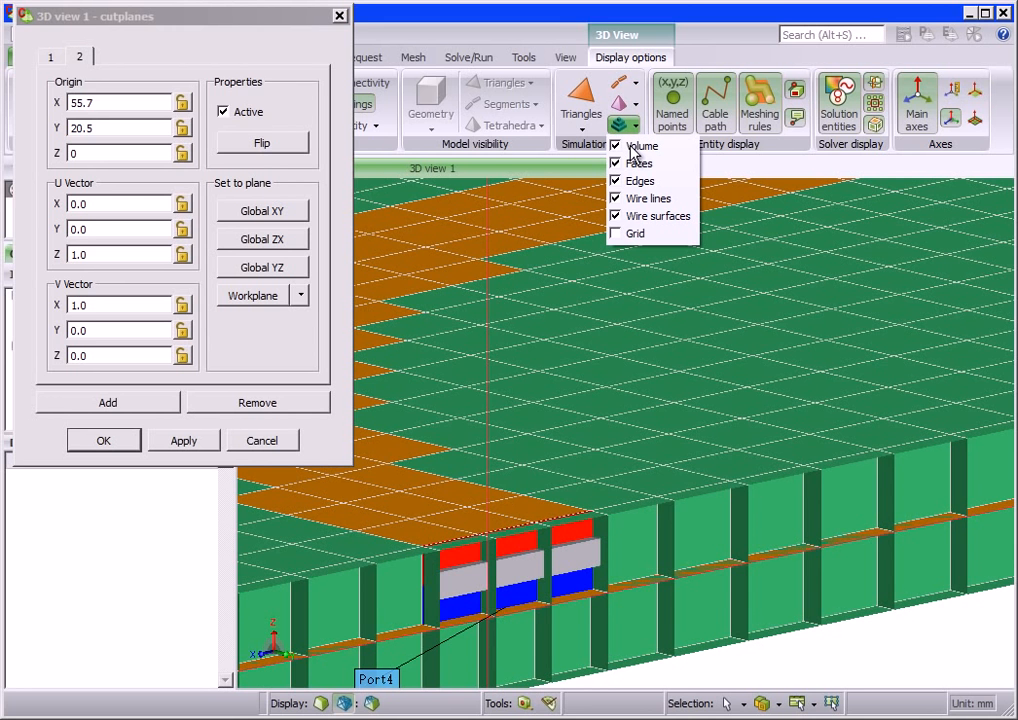
click(634, 148)
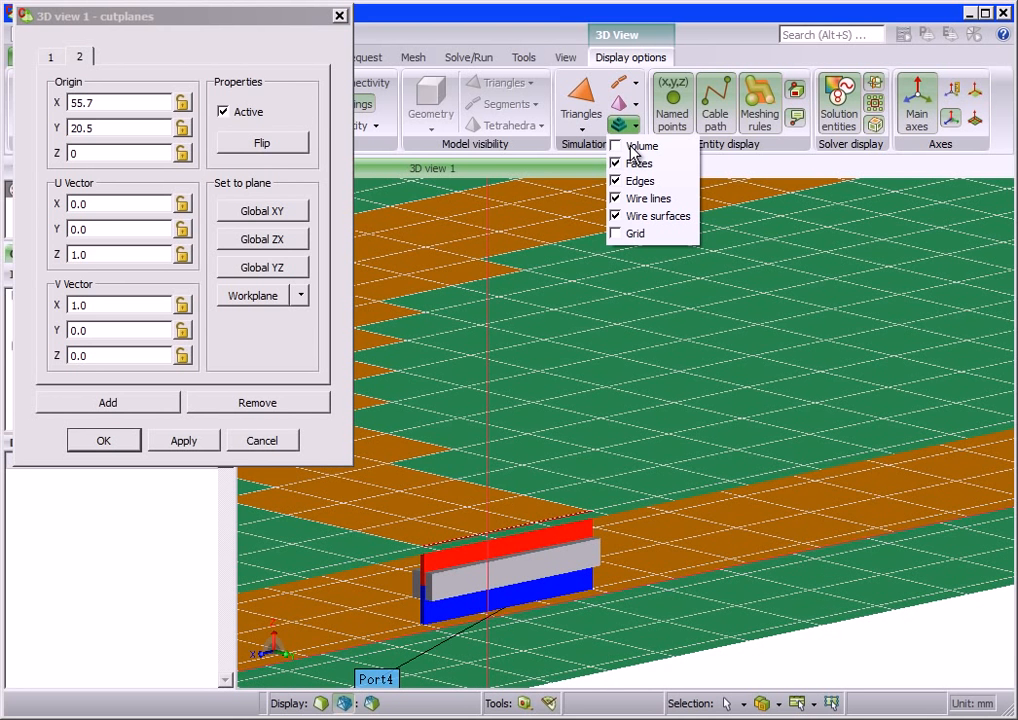
- Deactivate the second cutplane and accept the cutplane settings
click(244, 112)
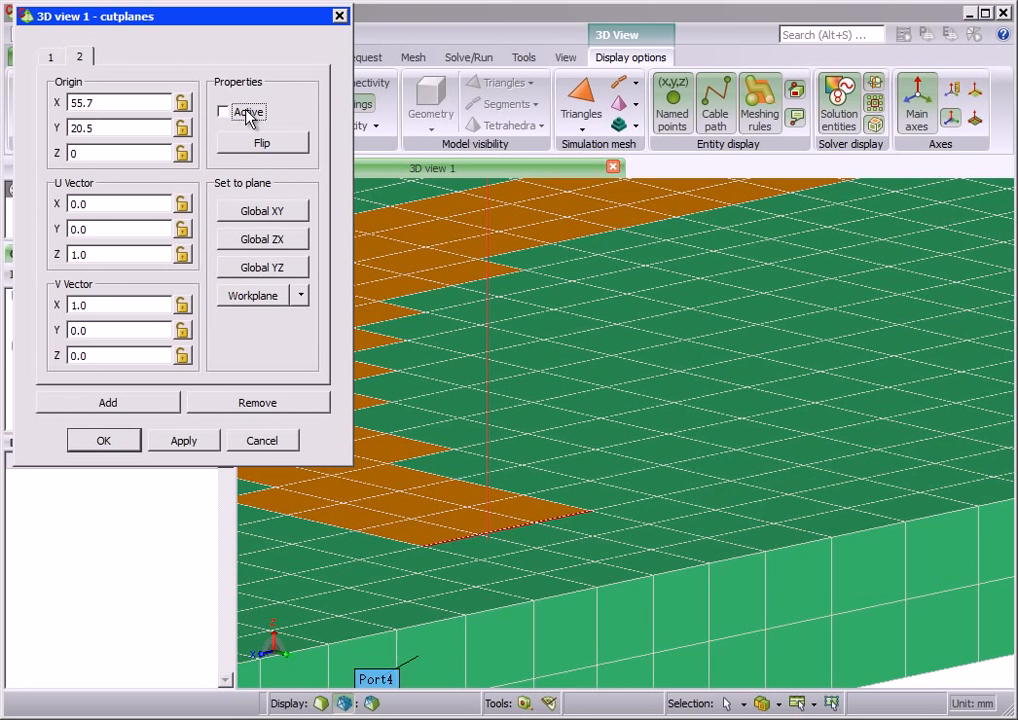
click(104, 441)
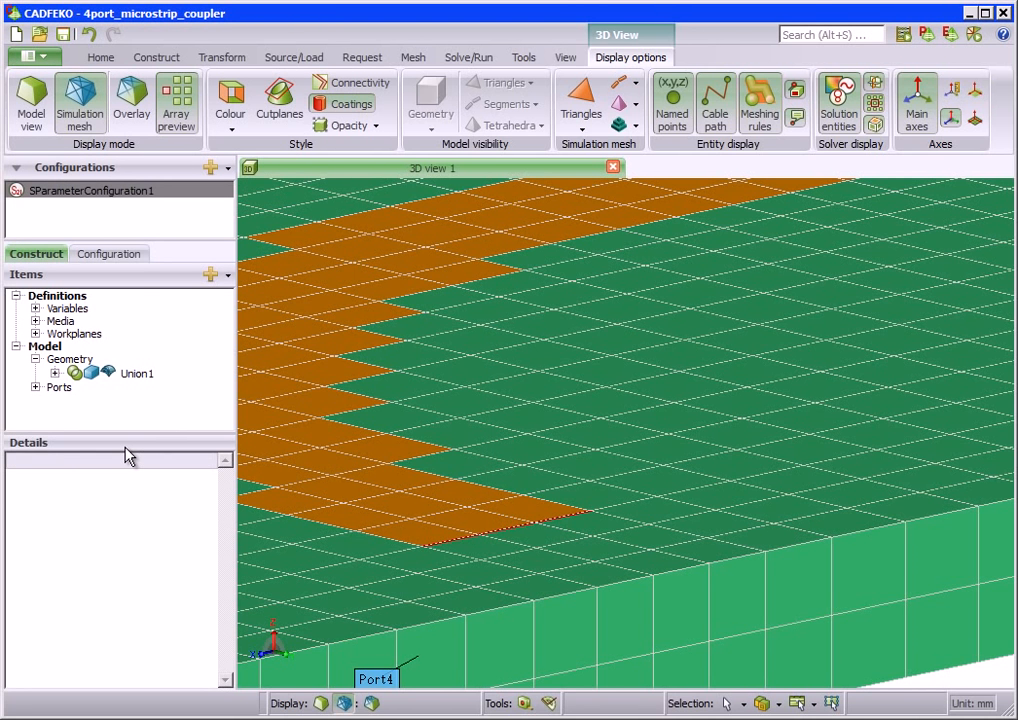
- Examine the port impedances and active ports of the SParameter1 request, and cancel without changes
click(116, 255)
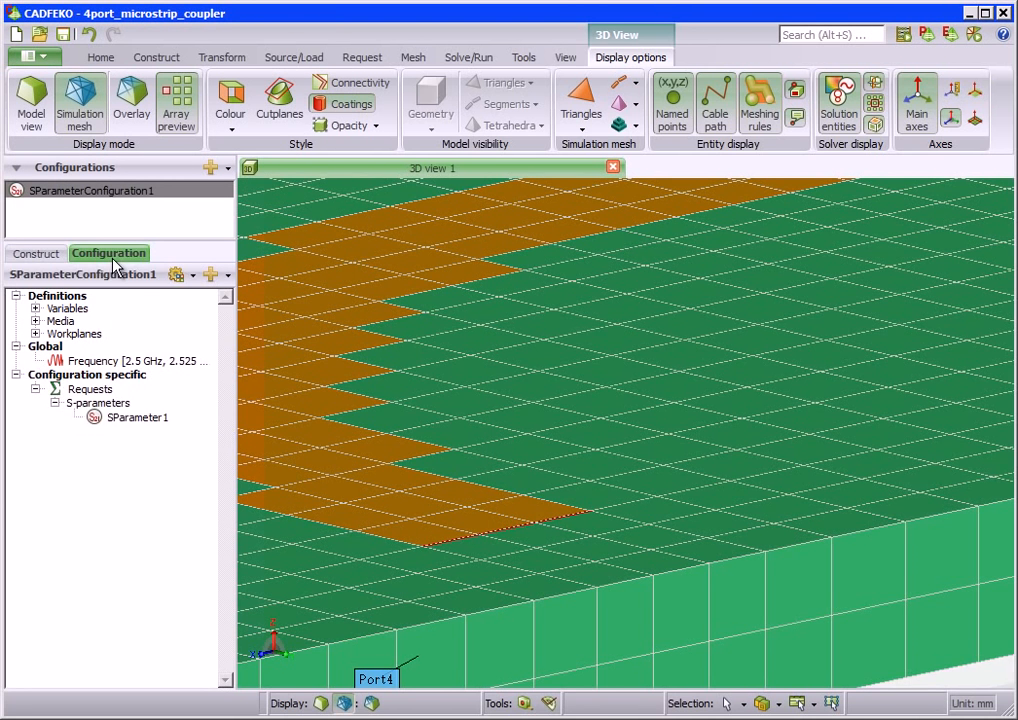
double_click(138, 421)
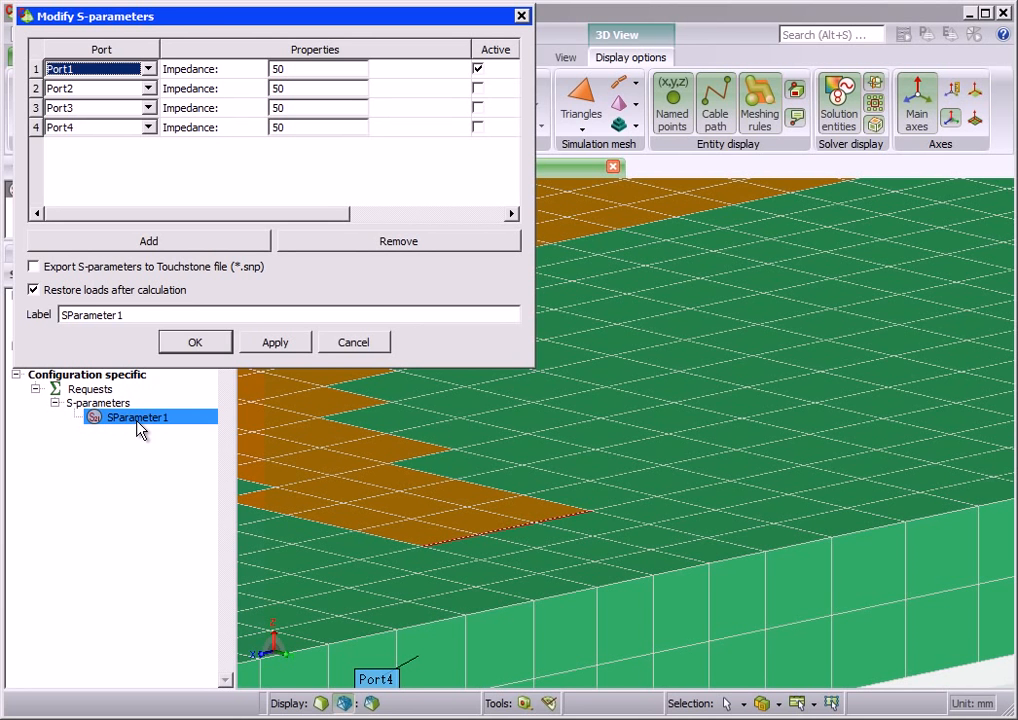
click(352, 343)
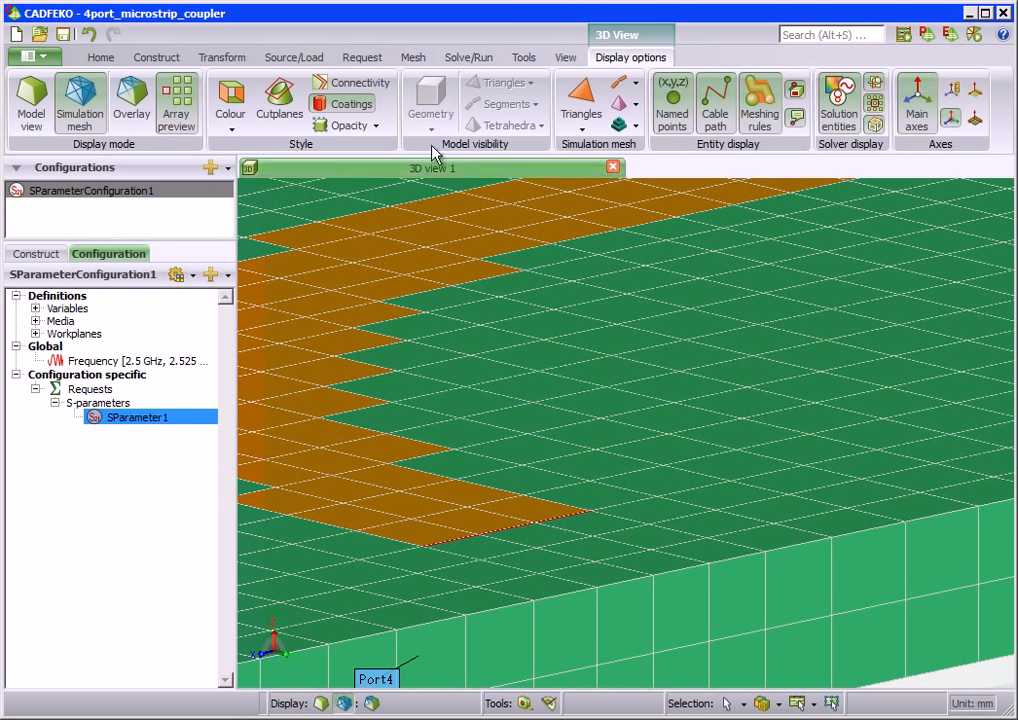
- Examine the component launch options for the FEKO solver, including GPU use and remote execution, and cancel without changes
click(470, 58)
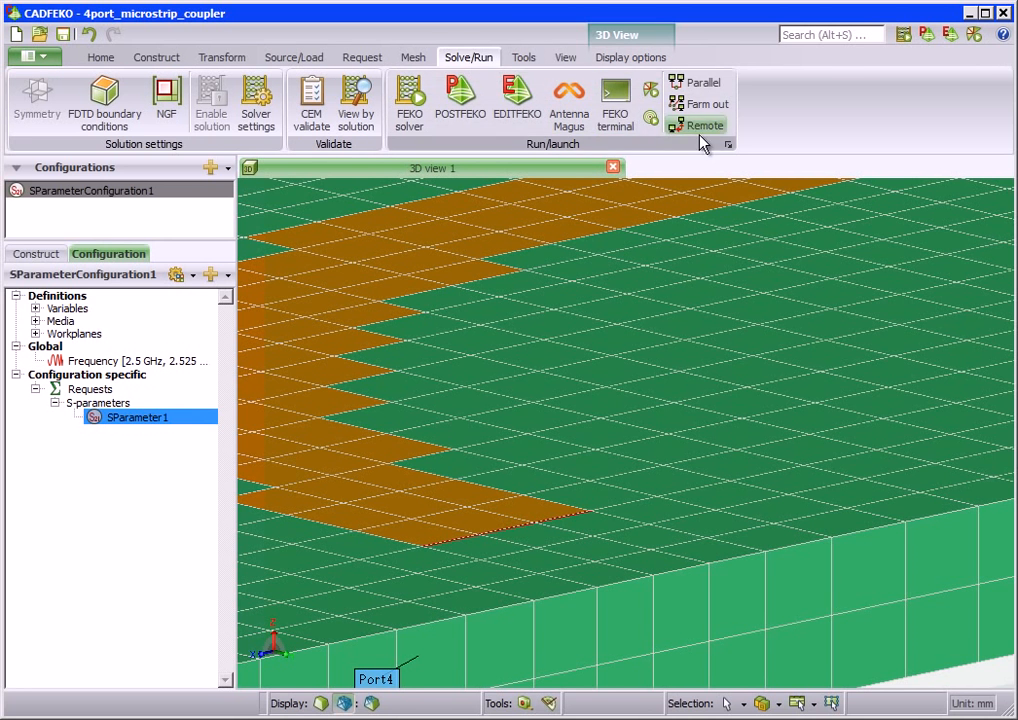
click(728, 146)
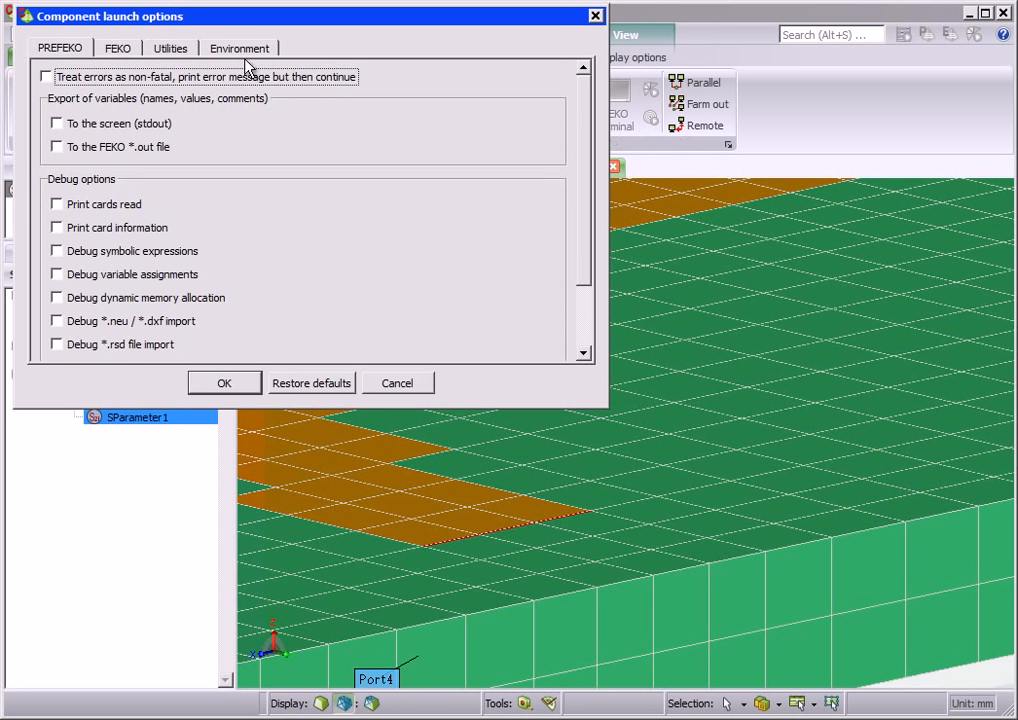
click(117, 48)
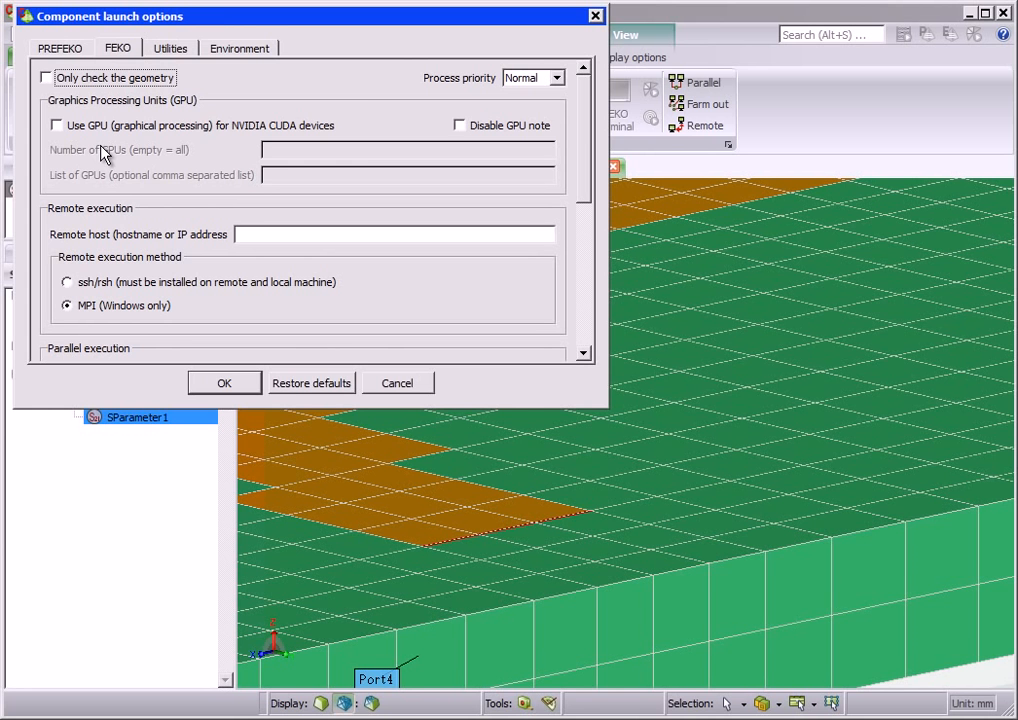
click(395, 391)
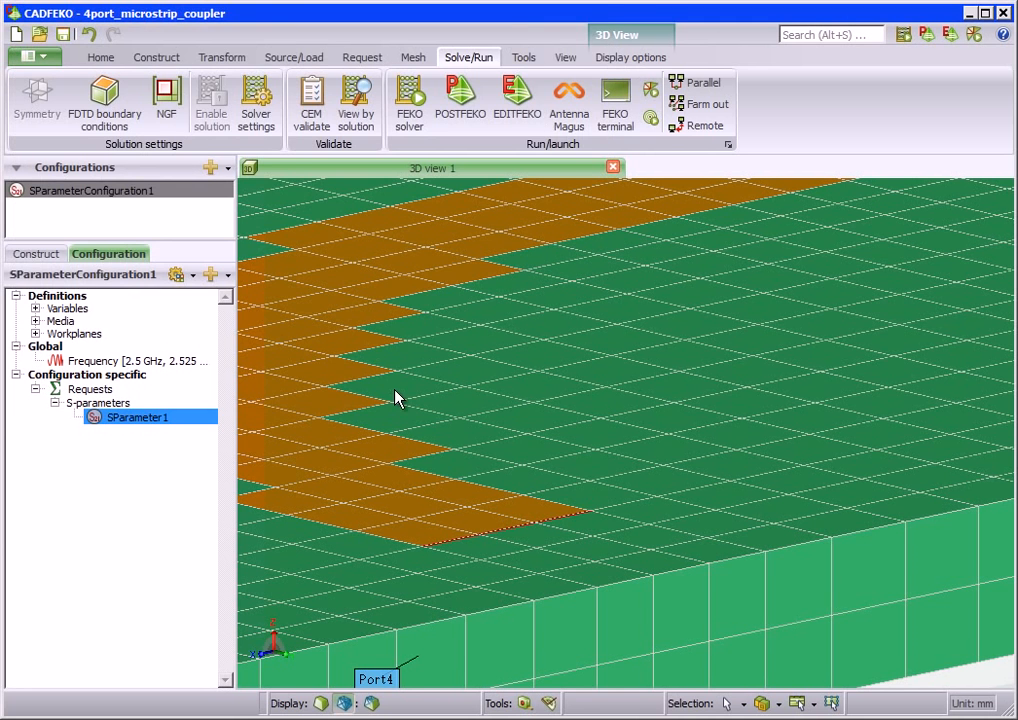
- Run the FEKO solver on the coupler model and close the run window once it finishes
click(413, 118)
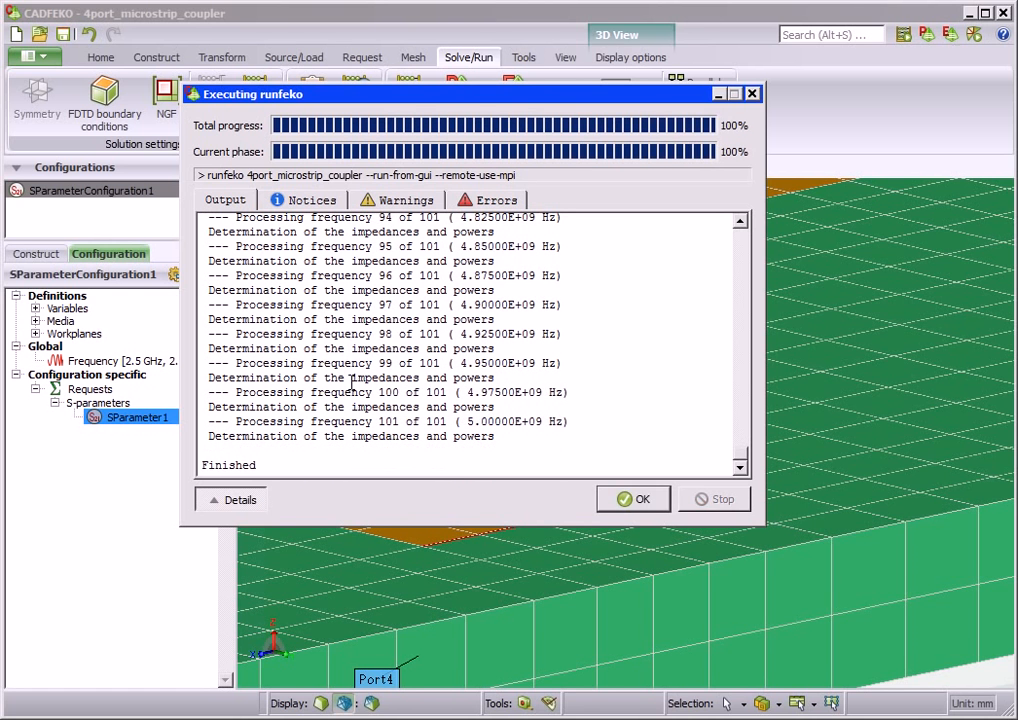
click(637, 500)
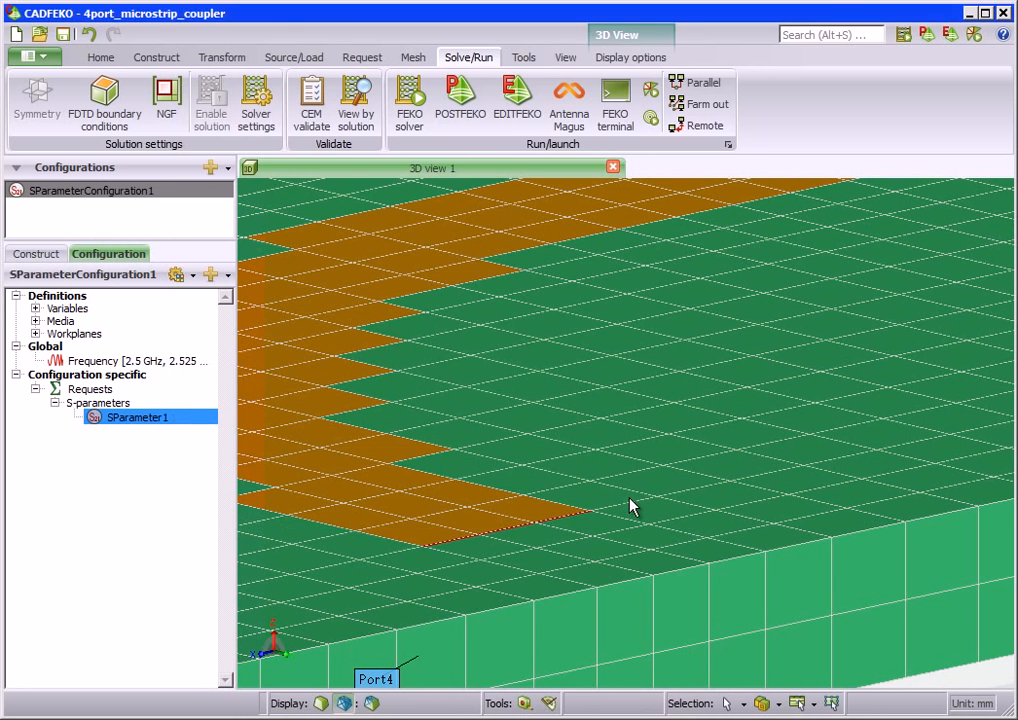
- Open the results in POSTFEKO and plot the SParameter1 request on a new Cartesian graph
click(479, 137)
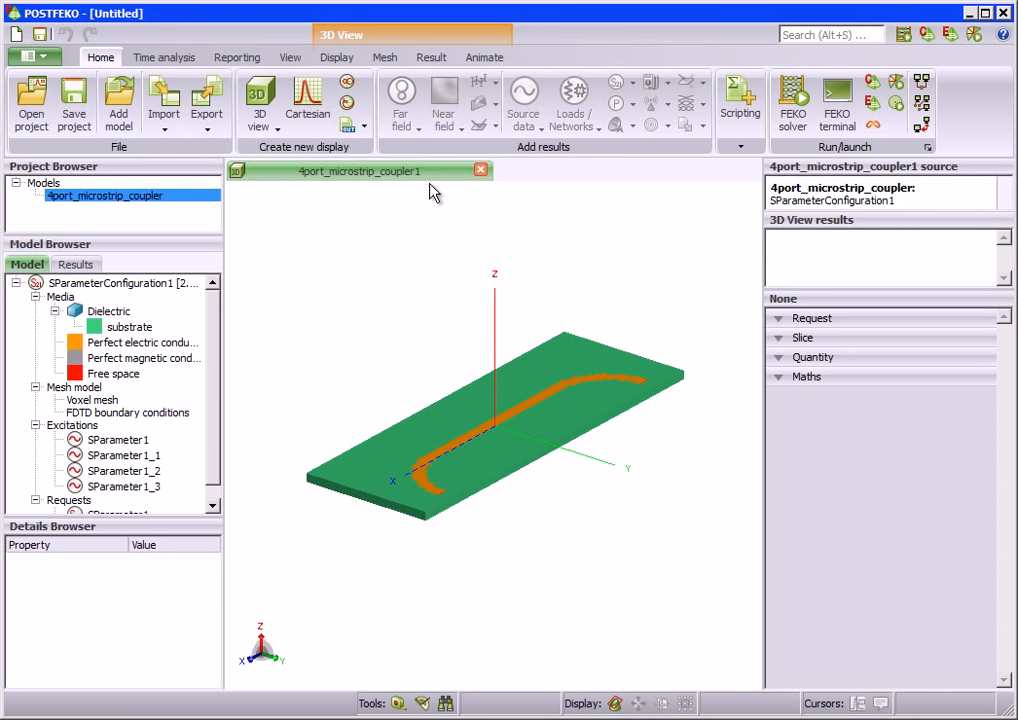
click(305, 114)
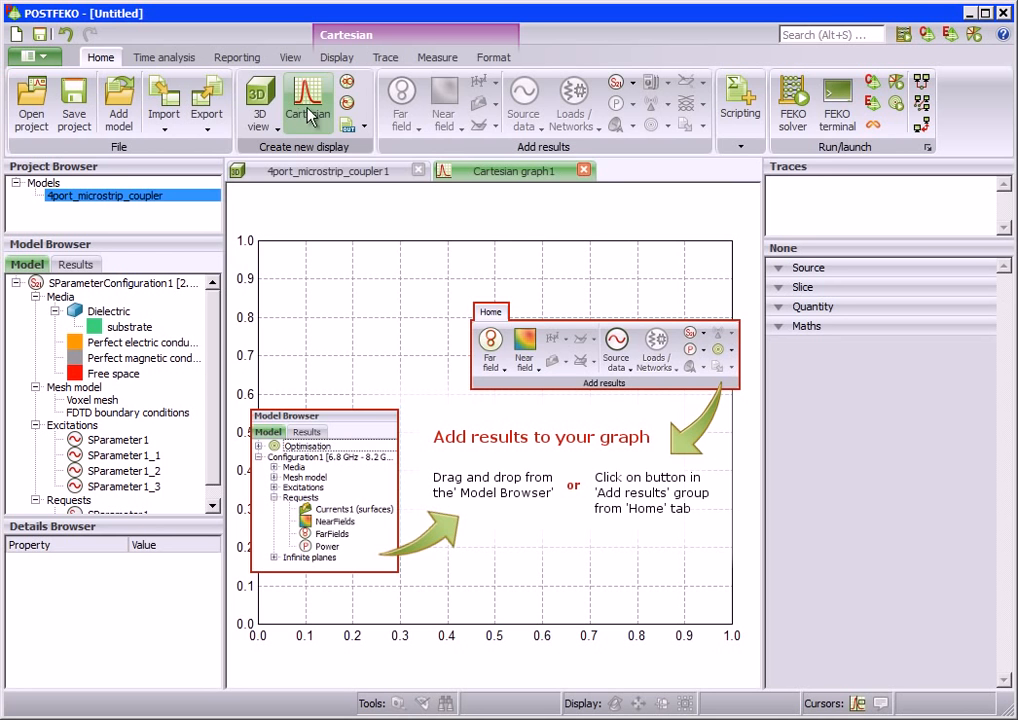
click(614, 83)
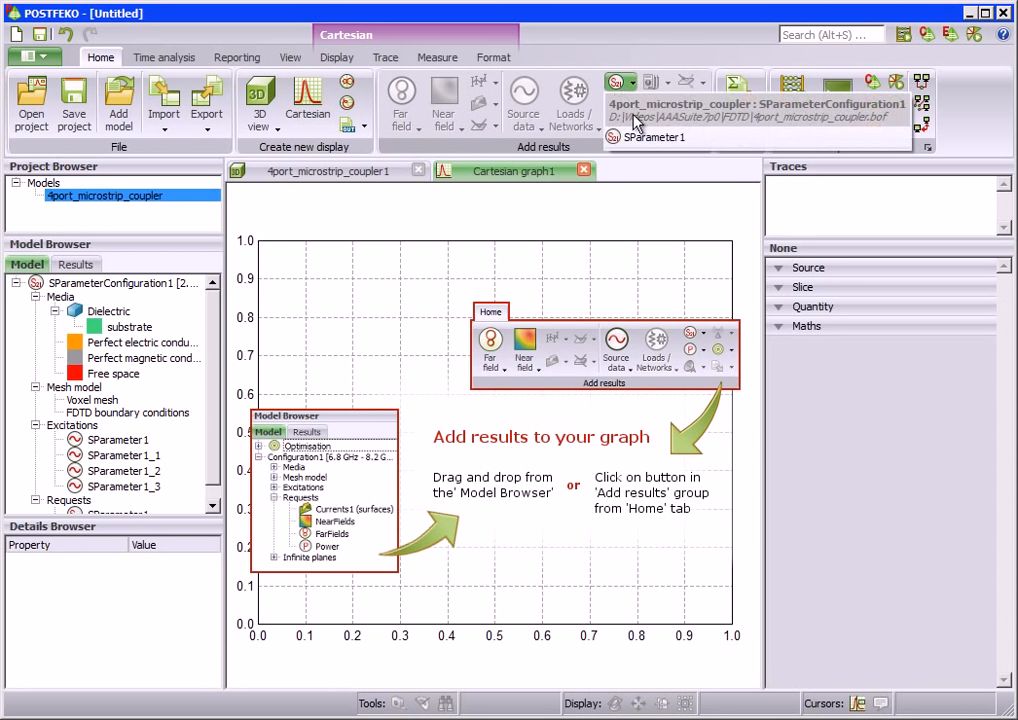
click(645, 137)
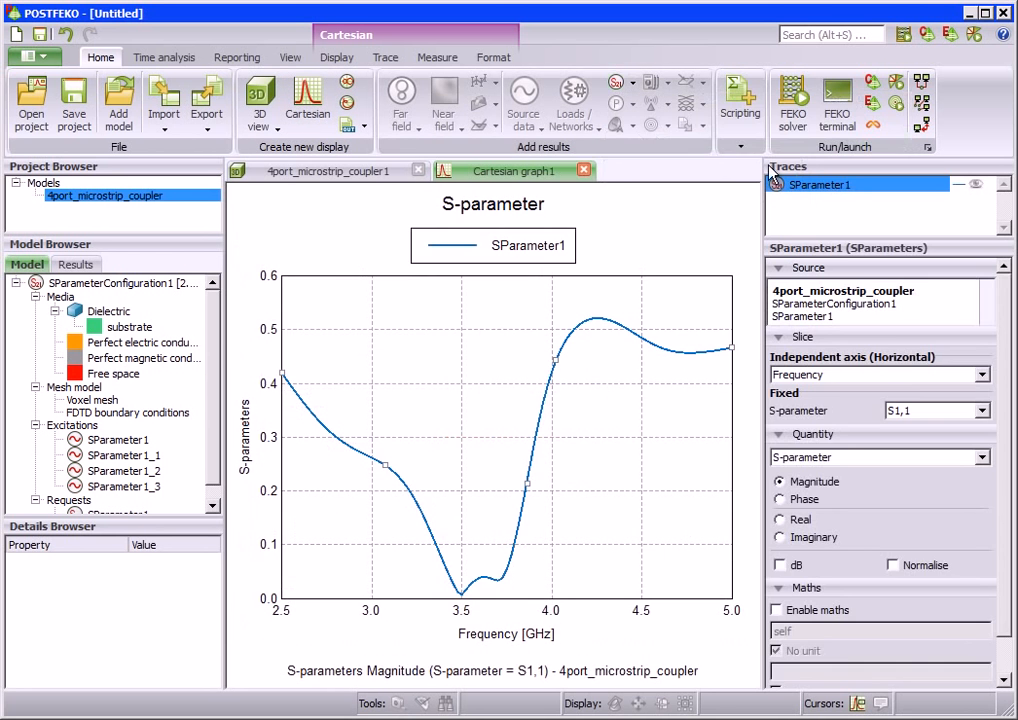
- Duplicate the SParameter1 trace twice on the Cartesian graph
right_click(864, 185)
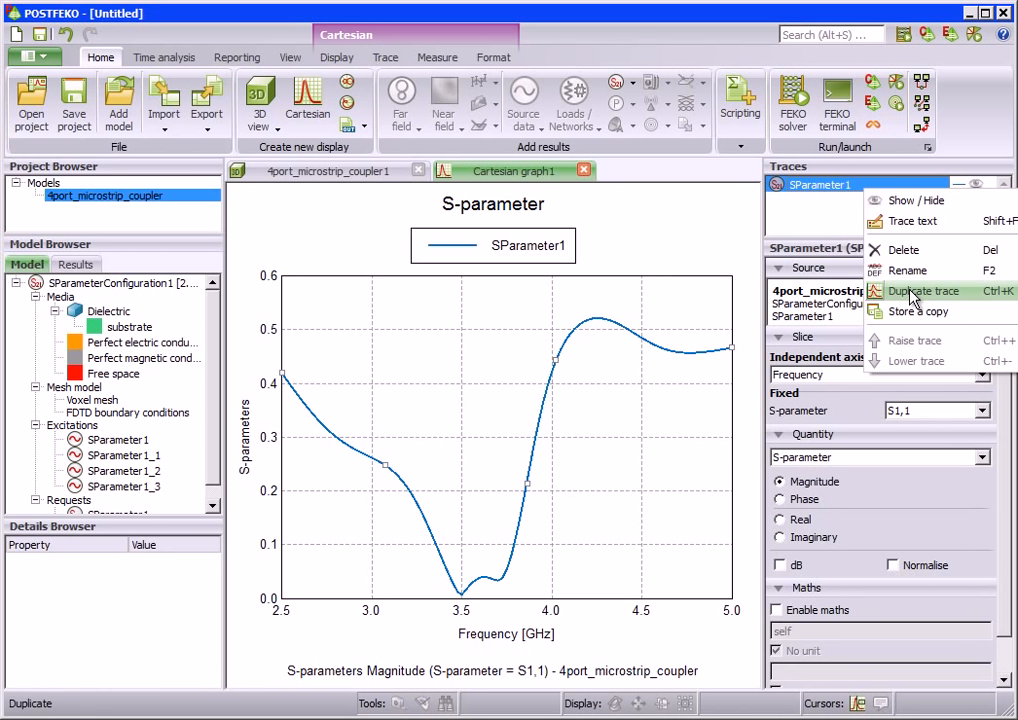
click(912, 296)
right_click(864, 187)
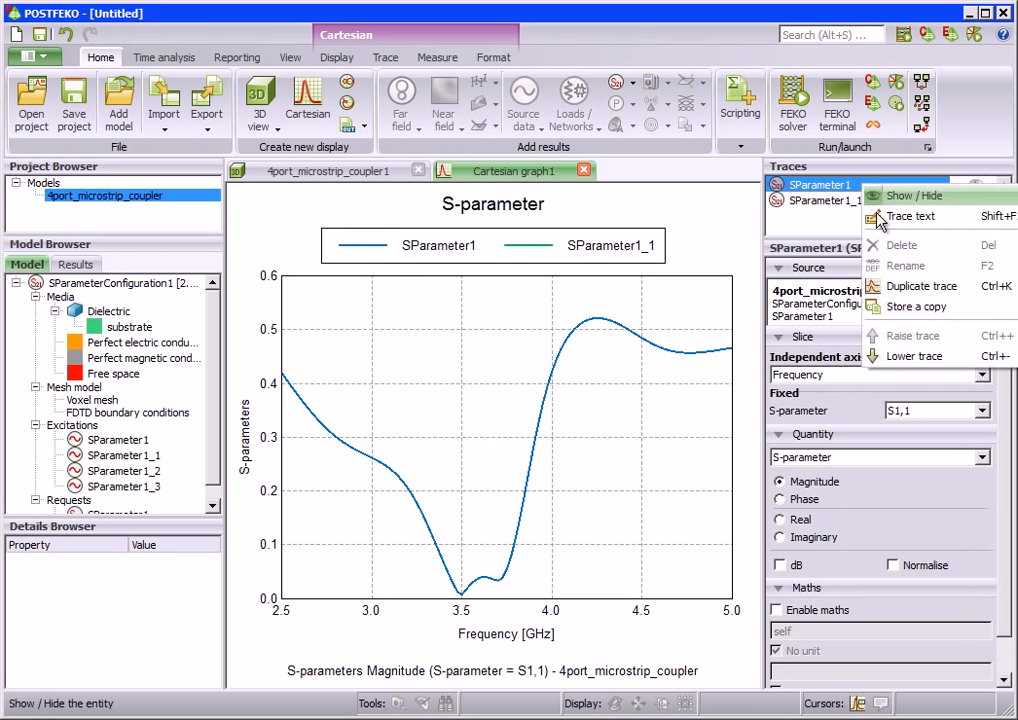
click(912, 289)
- Set the three traces to the S-parameters S2,1, S3,1 and S4,1, in trace order
click(912, 411)
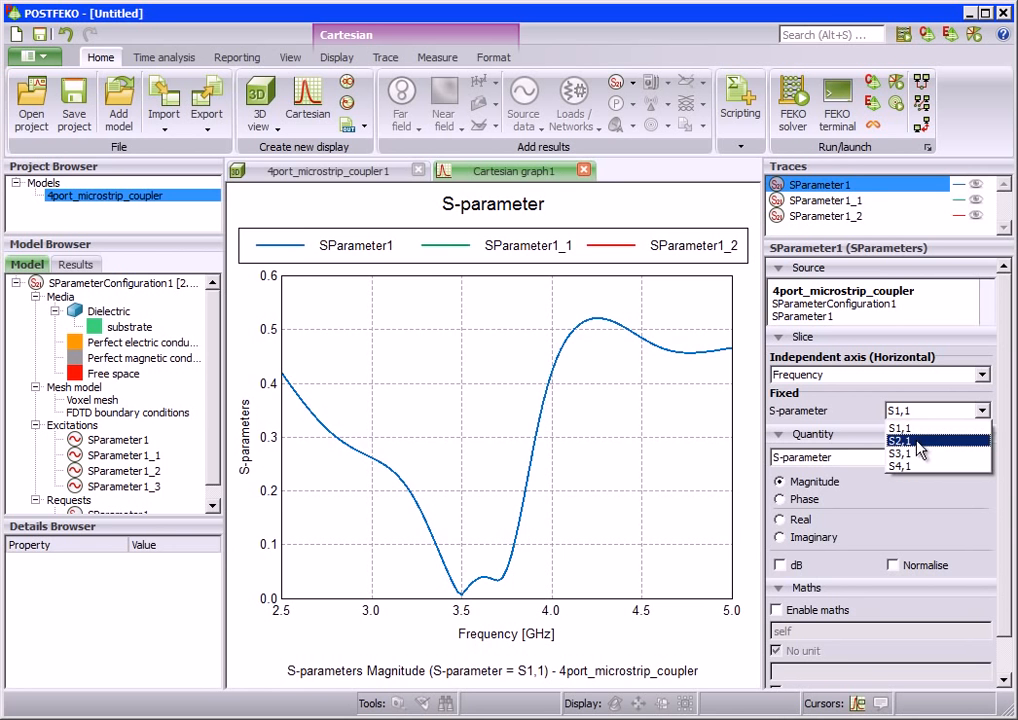
click(918, 441)
click(850, 200)
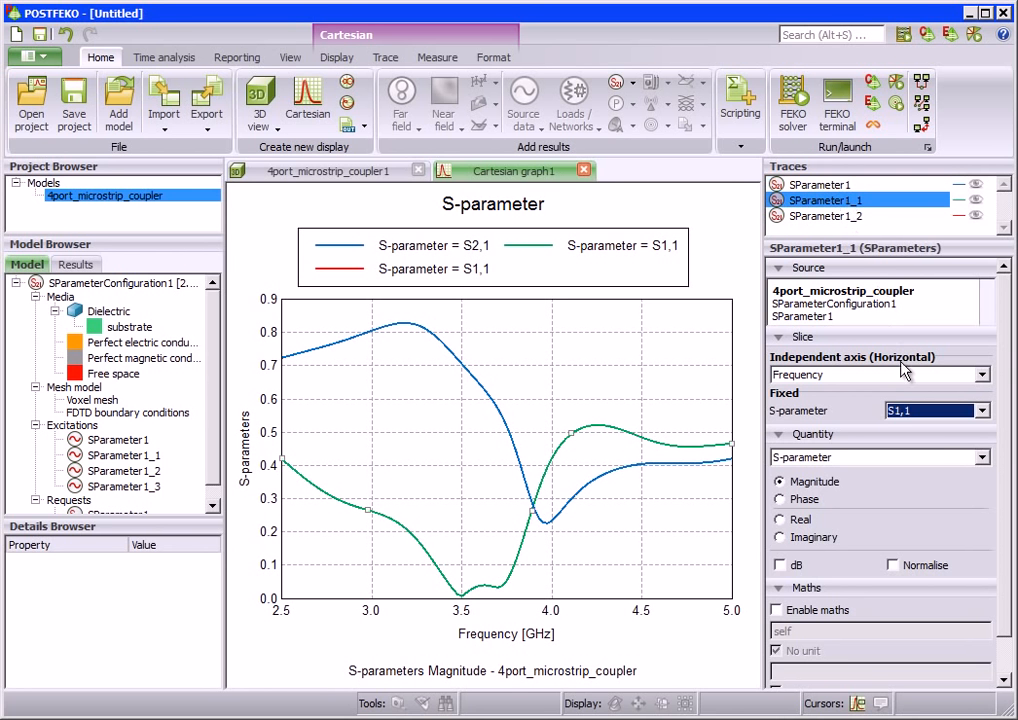
click(912, 411)
click(918, 457)
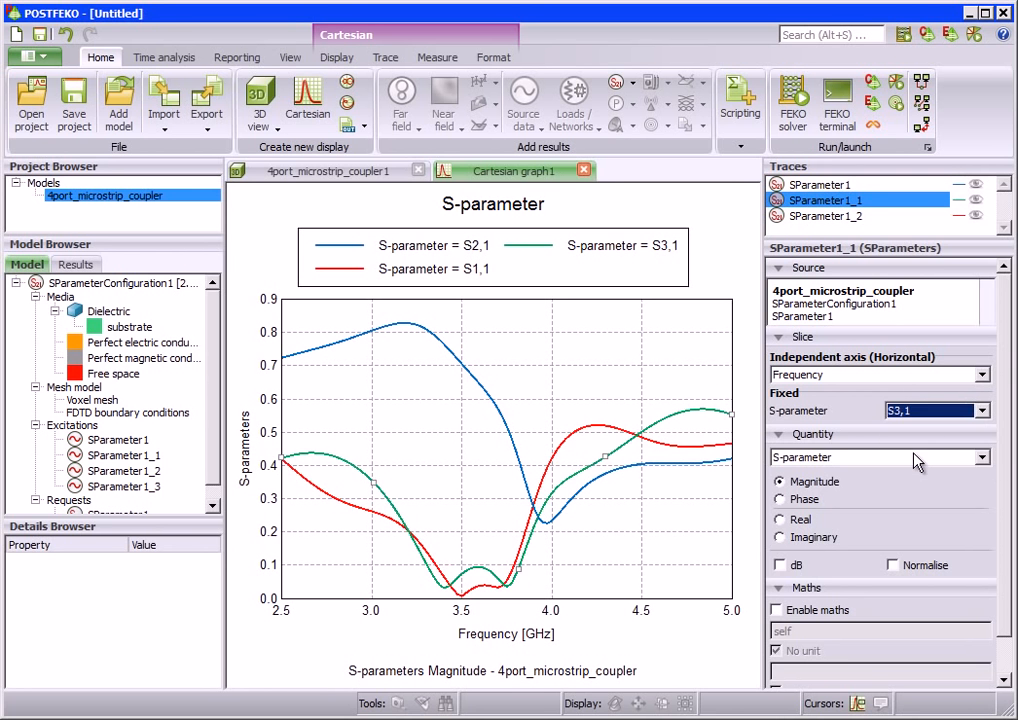
click(866, 216)
click(918, 411)
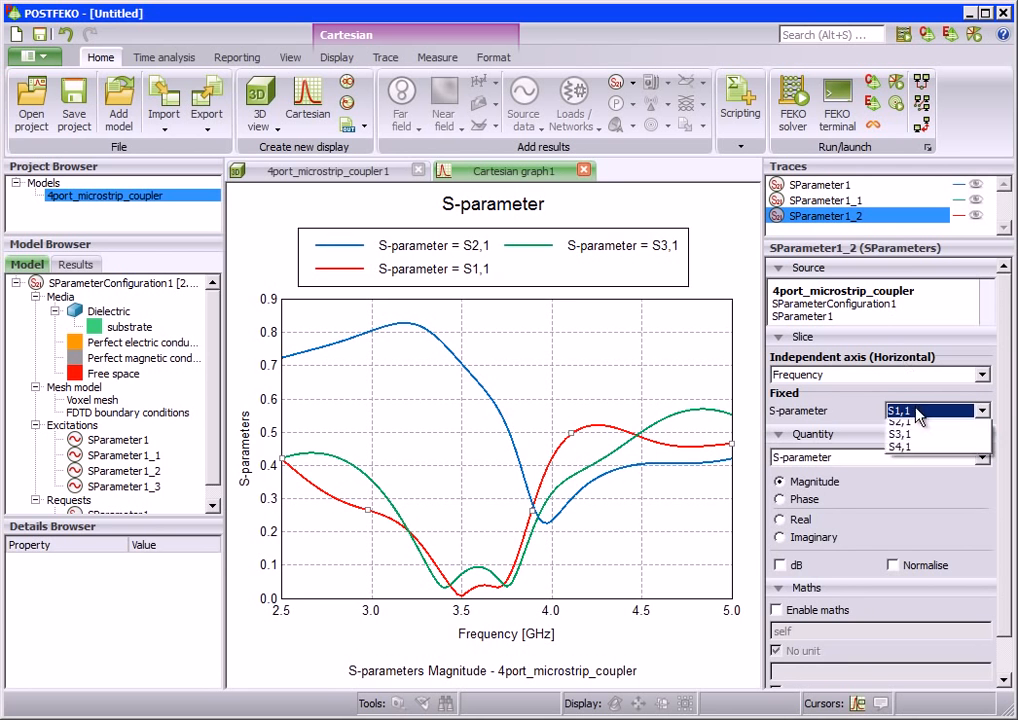
click(912, 446)
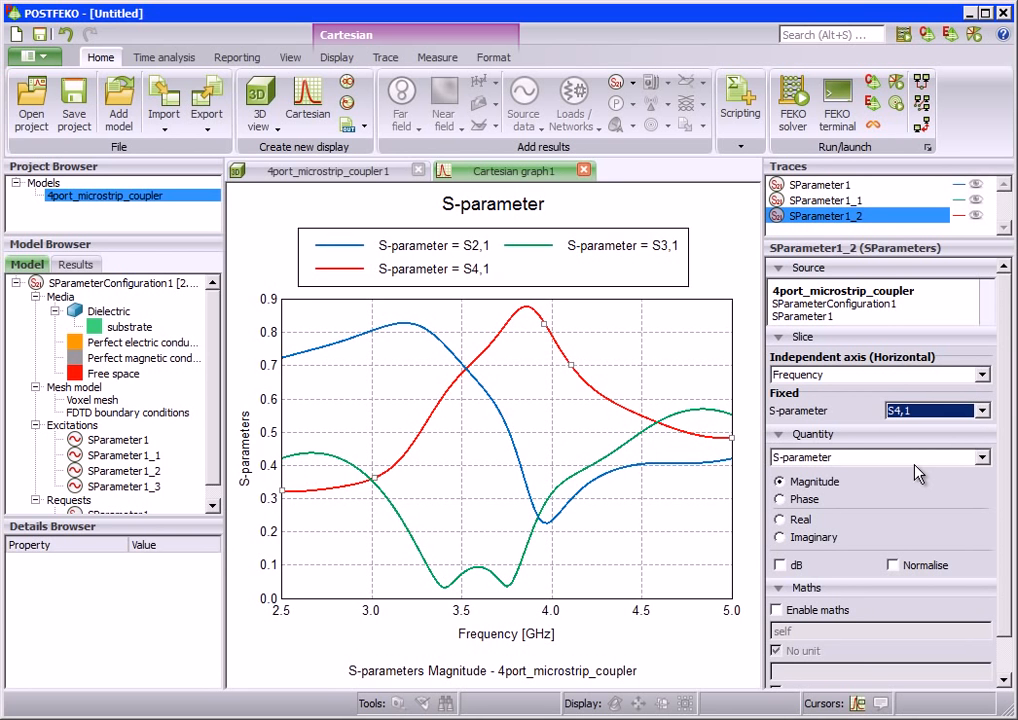
- Display all three S-parameter traces in dB
ctrl+click(845, 200)
ctrl+click(845, 186)
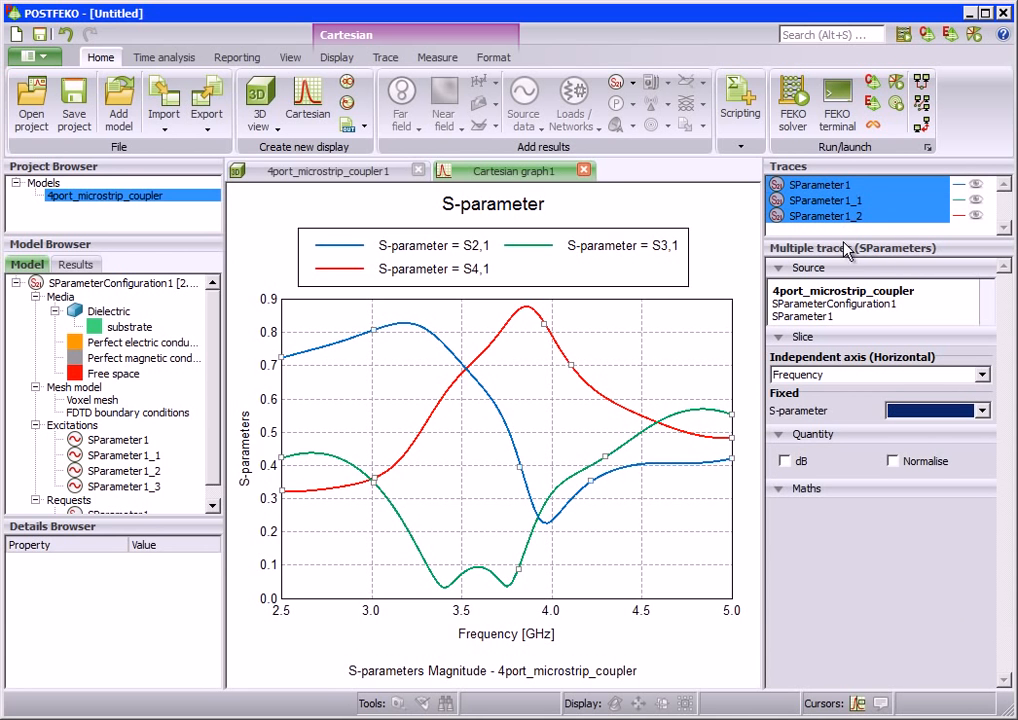
click(790, 462)
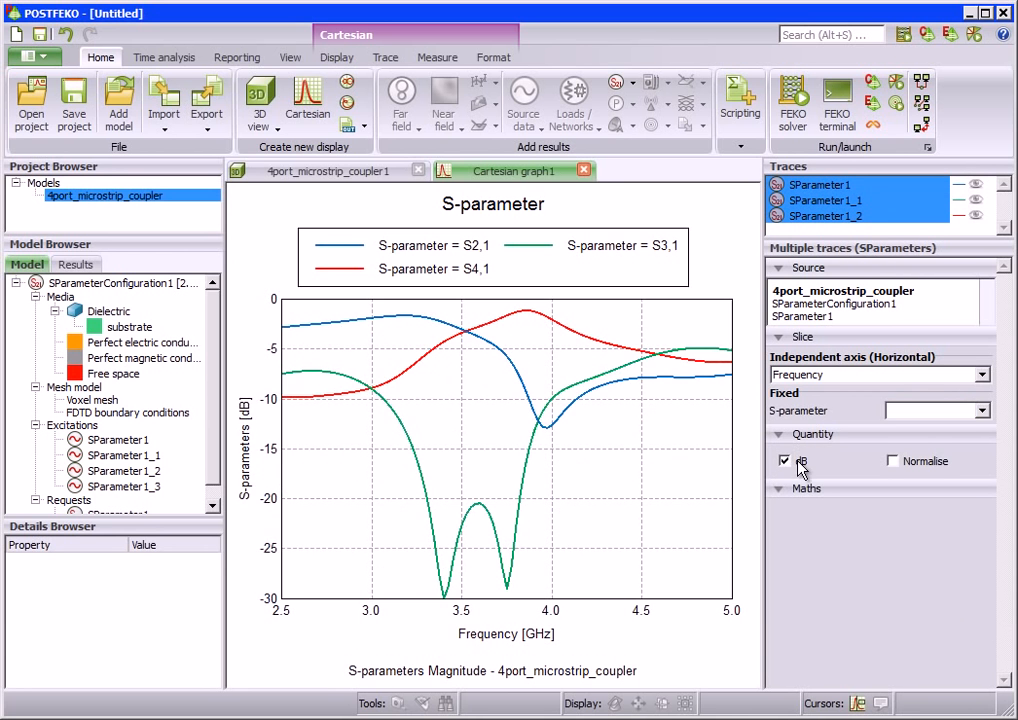